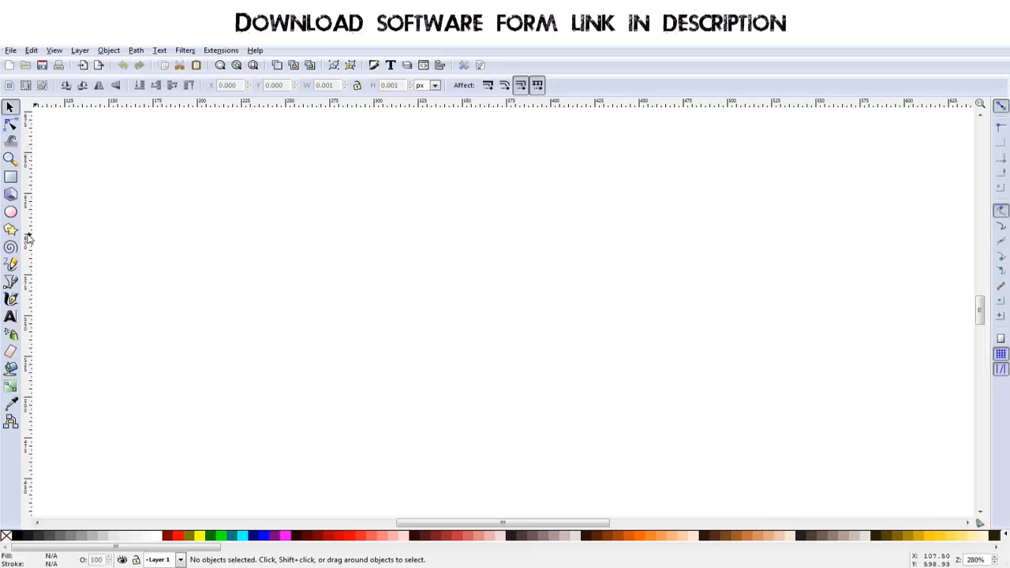
# - Draw a circle about 110 px wide in the upper middle of the canvas
pyautogui.click(11, 213)
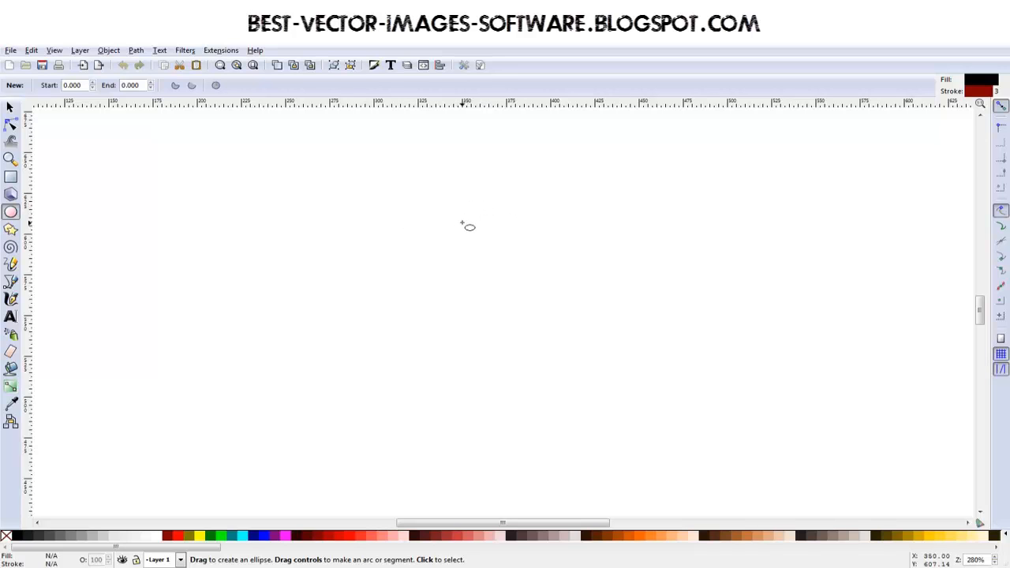
pyautogui.press('ctrl')
pyautogui.moveTo(458, 230)
pyautogui.mouseDown()
pyautogui.moveTo(500, 285)
pyautogui.moveTo(560, 297)
pyautogui.moveTo(547, 322)
pyautogui.moveTo(513, 291)
pyautogui.moveTo(566, 338)
pyautogui.moveTo(476, 289)
pyautogui.moveTo(569, 325)
pyautogui.moveTo(508, 288)
pyautogui.moveTo(575, 331)
pyautogui.moveTo(550, 316)
pyautogui.mouseUp()
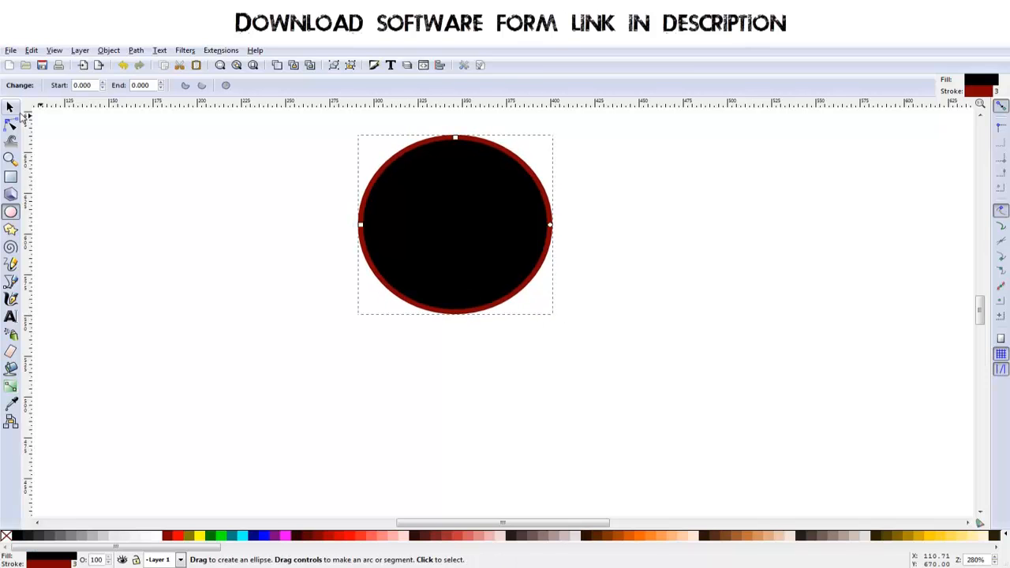
# - Move the circle down to the middle of the canvas and fill it with medium grey
pyautogui.click(10, 107)
pyautogui.moveTo(475, 224); pyautogui.dragTo(514, 308)
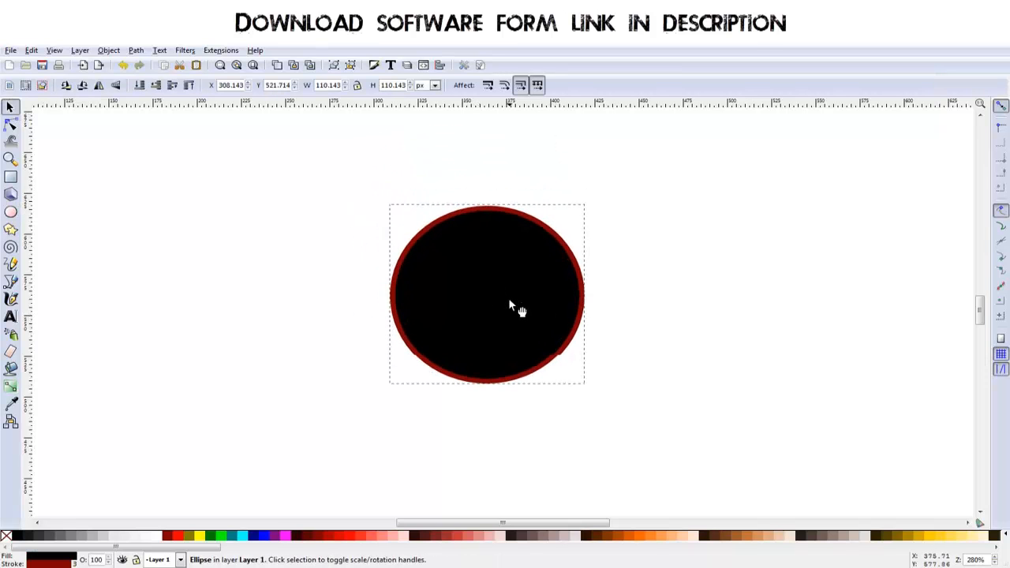
pyautogui.click(82, 537)
pyautogui.moveTo(518, 344); pyautogui.dragTo(502, 348)
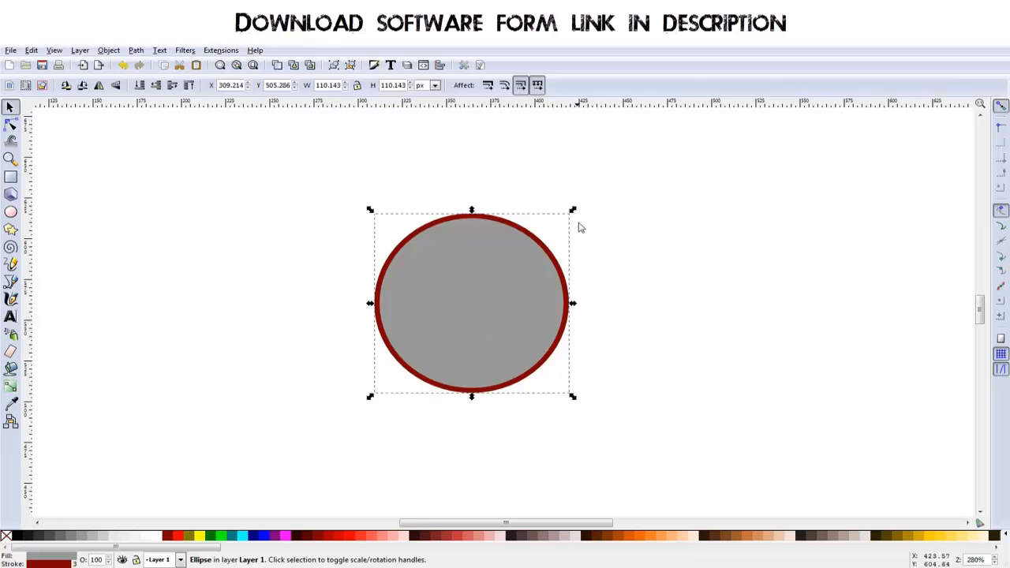
# - Shrink the circle to about 107 px and place a concentric duplicate about 74 px wide on it
pyautogui.moveTo(573, 211); pyautogui.dragTo(577, 220)
pyautogui.hotkey('ctrl', 's')
pyautogui.click(424, 279)
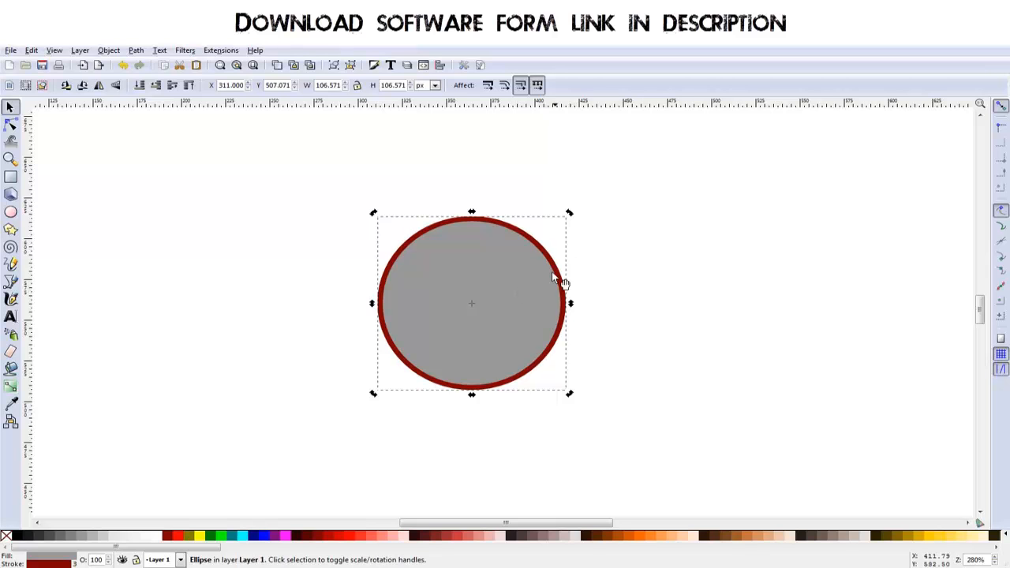
pyautogui.moveTo(569, 215)
pyautogui.mouseDown()
pyautogui.moveTo(548, 249)
pyautogui.moveTo(609, 197)
pyautogui.moveTo(548, 260)
pyautogui.moveTo(556, 246)
pyautogui.mouseUp()
pyautogui.press('ctrl')
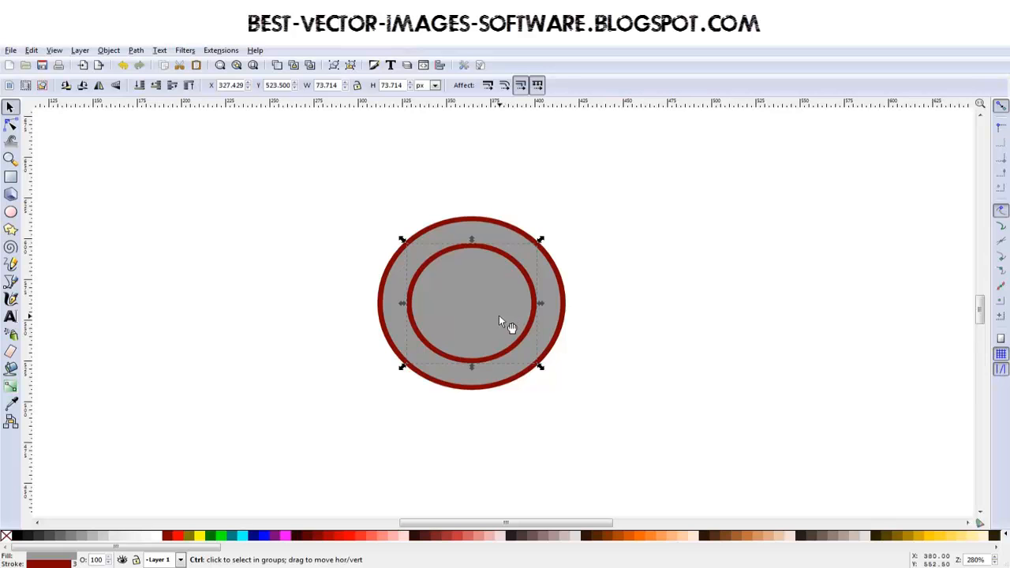
# - Enlarge the inner circle to about 86 px and shift it straight up until its top edge meets the outer circle's top
pyautogui.moveTo(500, 316); pyautogui.dragTo(488, 282)
pyautogui.moveTo(541, 338); pyautogui.dragTo(559, 355)
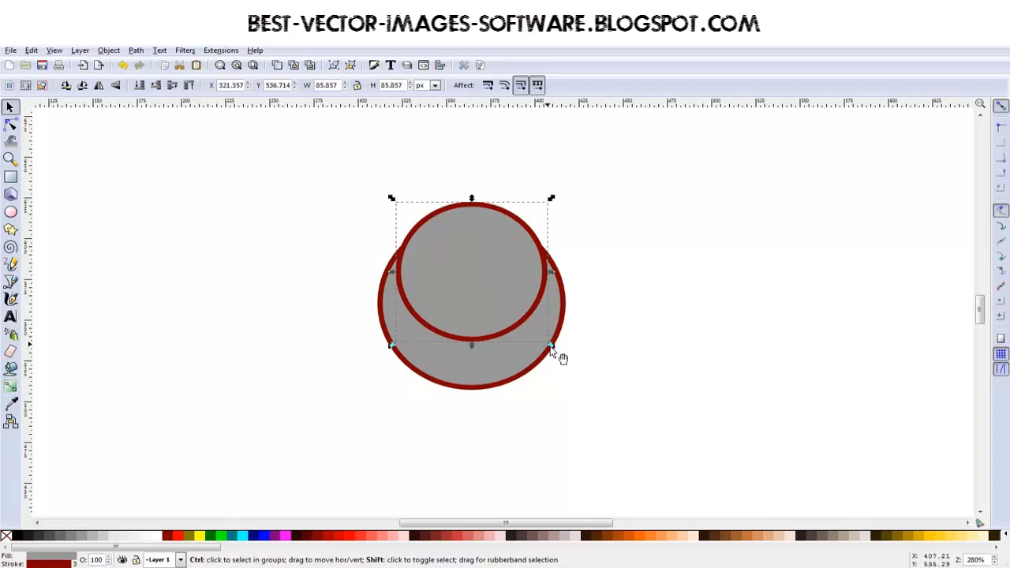
pyautogui.moveTo(487, 286)
pyautogui.mouseDown()
pyautogui.moveTo(494, 307)
pyautogui.moveTo(487, 300)
pyautogui.mouseUp()
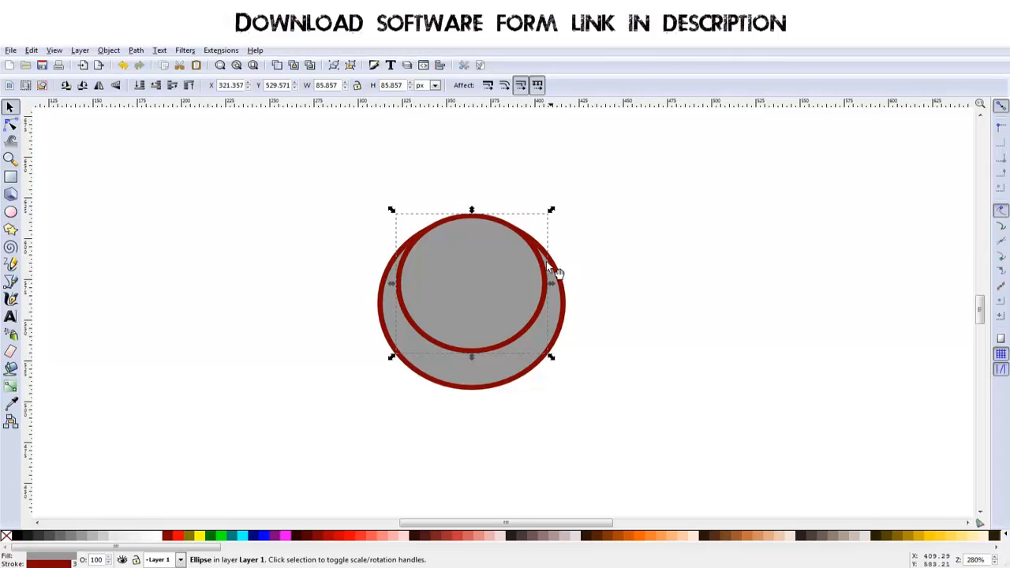
pyautogui.moveTo(488, 269); pyautogui.dragTo(487, 273)
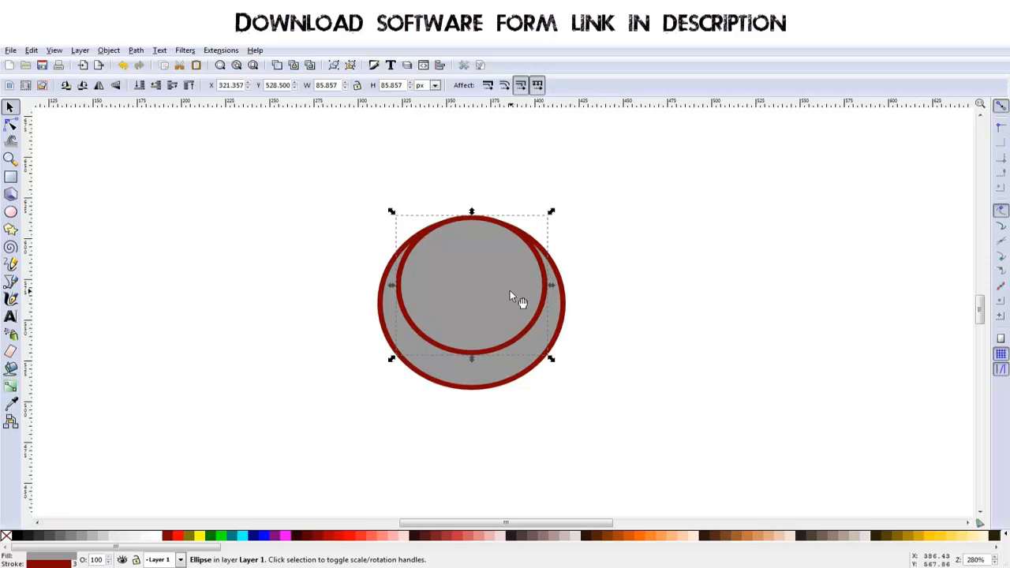
# - Subtract the smaller circle from the larger one with Difference to leave a crescent open at the top
pyautogui.click(491, 381)
pyautogui.click(488, 335)
pyautogui.click(482, 300)
pyautogui.keyDown('shift'); pyautogui.click(497, 384); pyautogui.keyUp('shift')
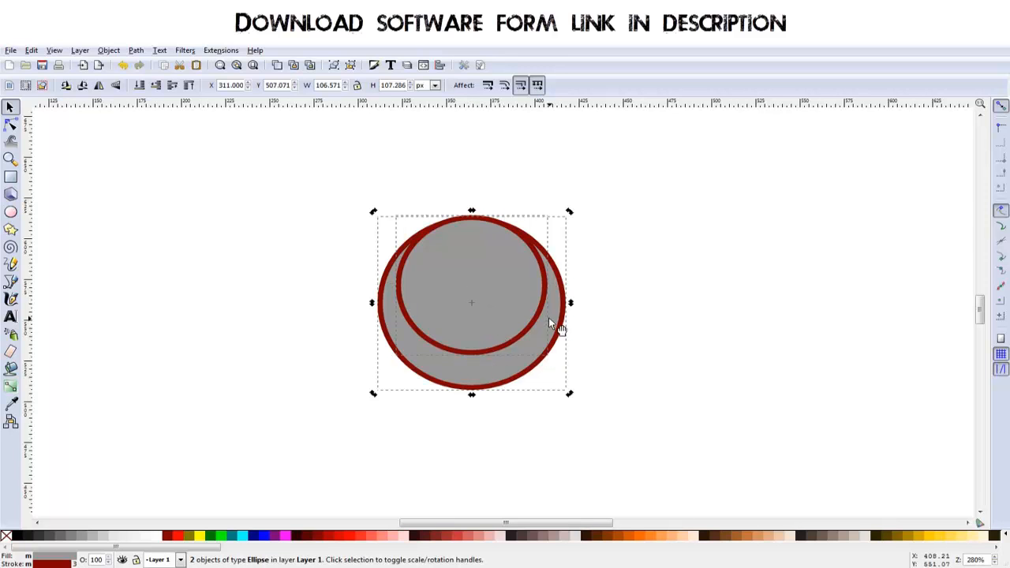
pyautogui.click(135, 51)
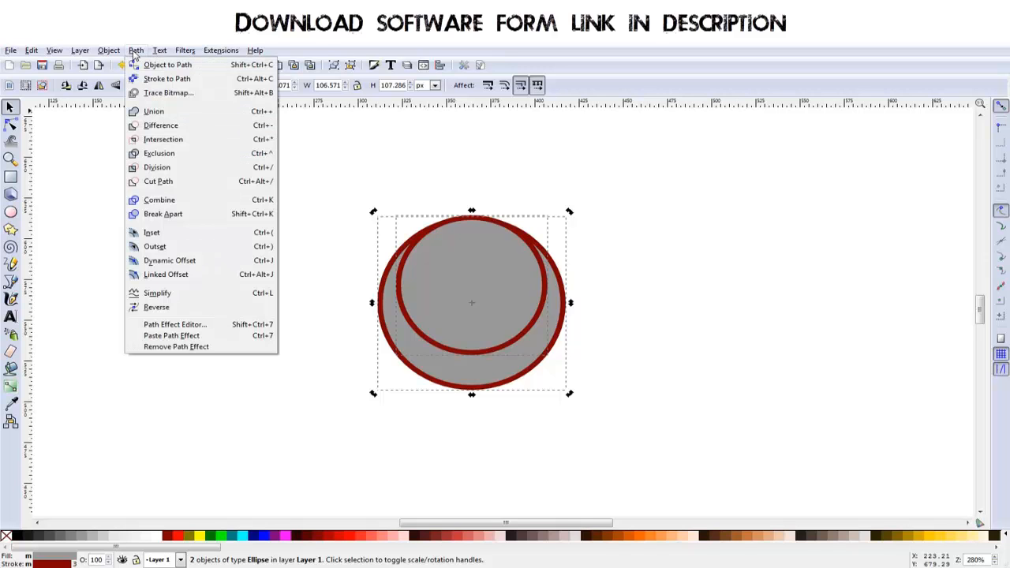
pyautogui.click(162, 126)
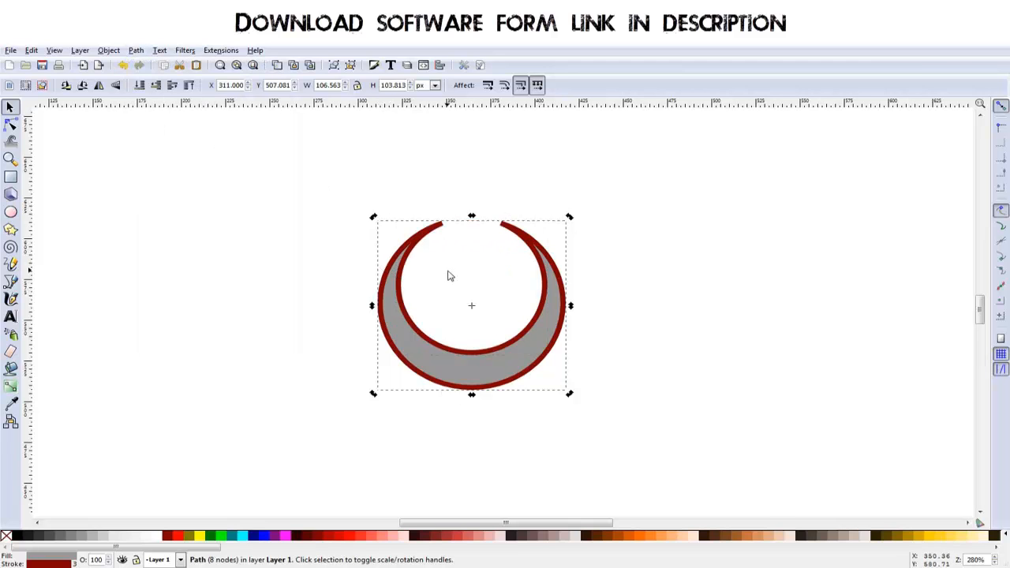
# - Scale the crescent down proportionally to about 97 px wide
pyautogui.moveTo(513, 393); pyautogui.dragTo(503, 365)
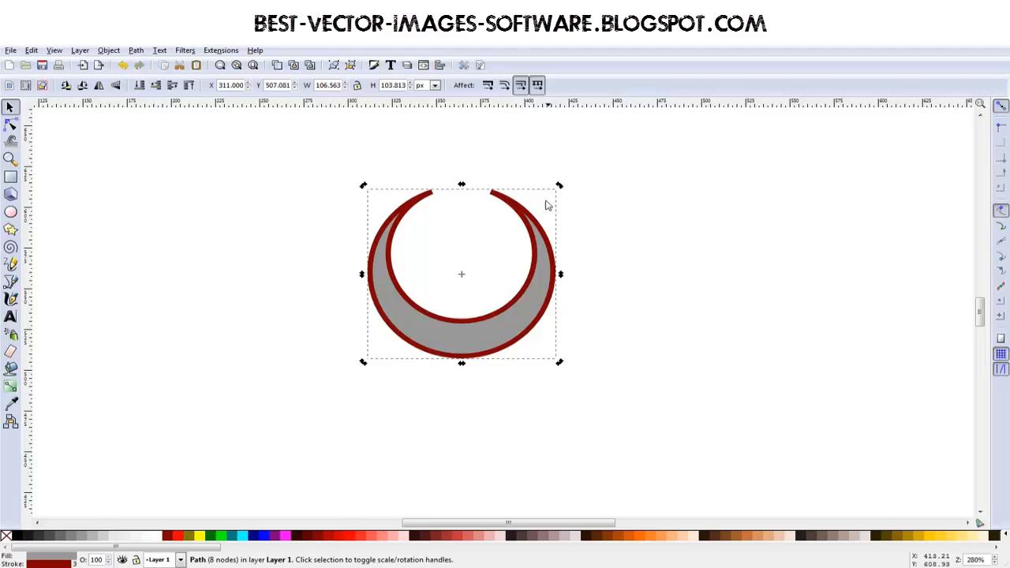
pyautogui.click(565, 300)
pyautogui.click(551, 314)
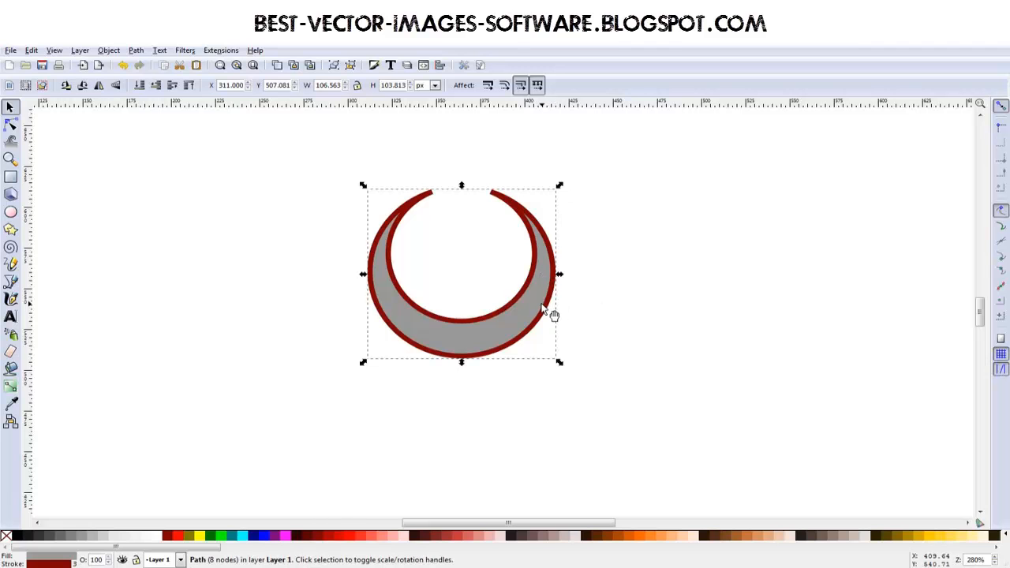
pyautogui.moveTo(559, 185)
pyautogui.mouseDown()
pyautogui.moveTo(536, 207)
pyautogui.moveTo(566, 184)
pyautogui.mouseUp()
pyautogui.moveTo(461, 183); pyautogui.dragTo(462, 228)
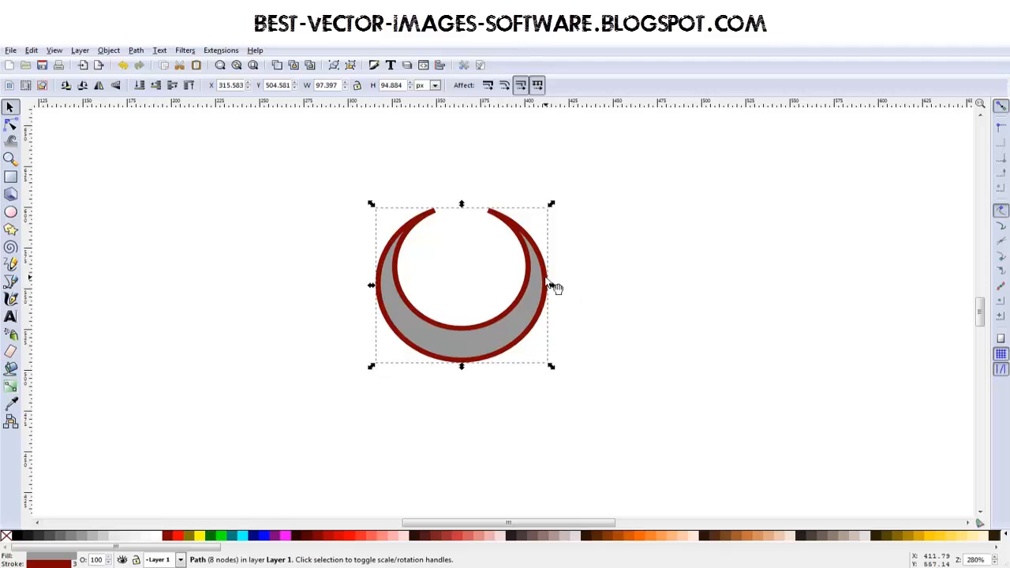
pyautogui.click(548, 307)
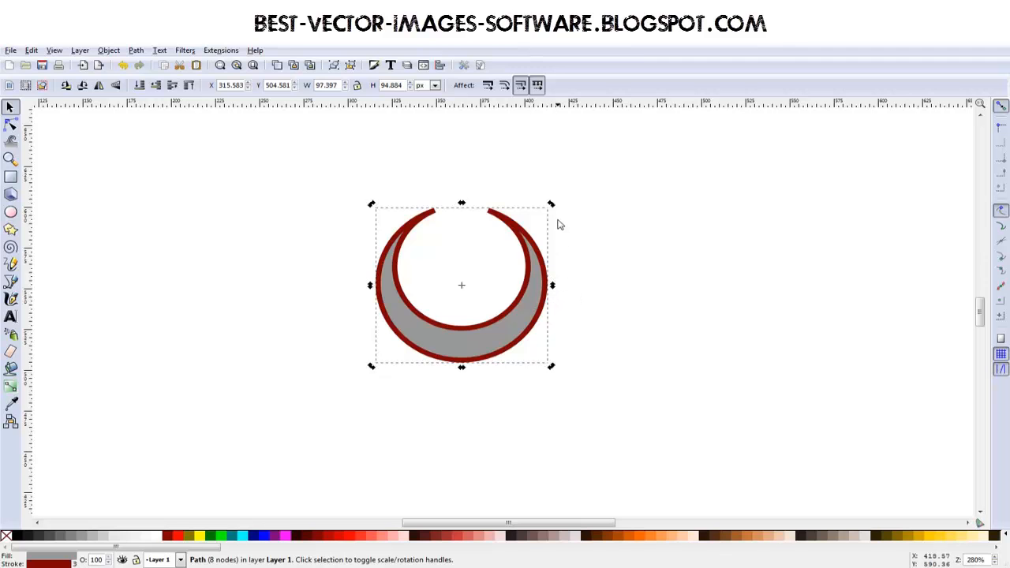
pyautogui.moveTo(553, 285)
pyautogui.mouseDown()
pyautogui.moveTo(555, 241)
pyautogui.moveTo(541, 397)
pyautogui.moveTo(552, 250)
pyautogui.moveTo(557, 295)
pyautogui.mouseUp()
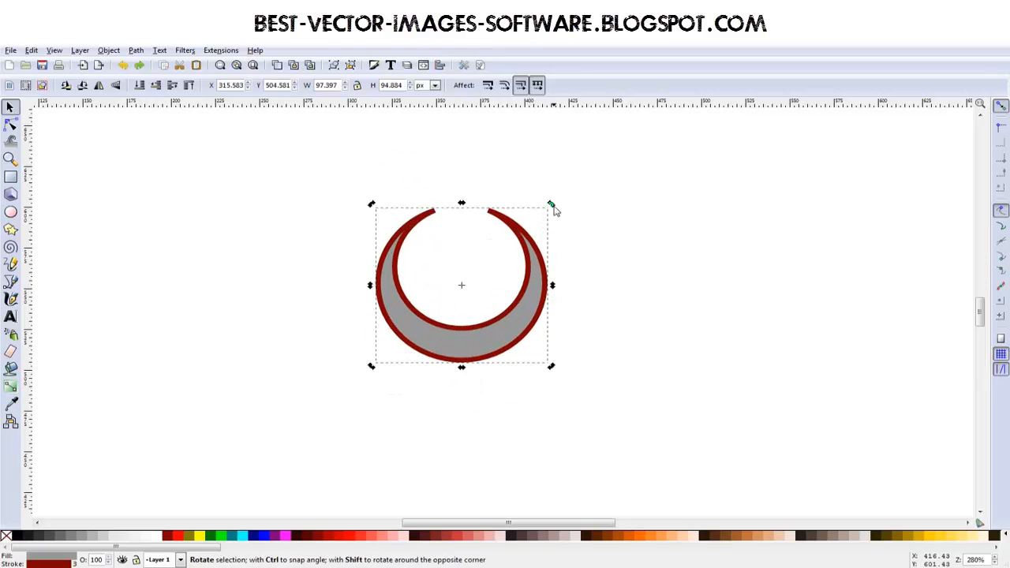
pyautogui.moveTo(553, 207)
pyautogui.mouseDown()
pyautogui.moveTo(563, 229)
pyautogui.moveTo(413, 379)
pyautogui.moveTo(410, 178)
pyautogui.moveTo(586, 276)
pyautogui.moveTo(555, 205)
pyautogui.mouseUp()
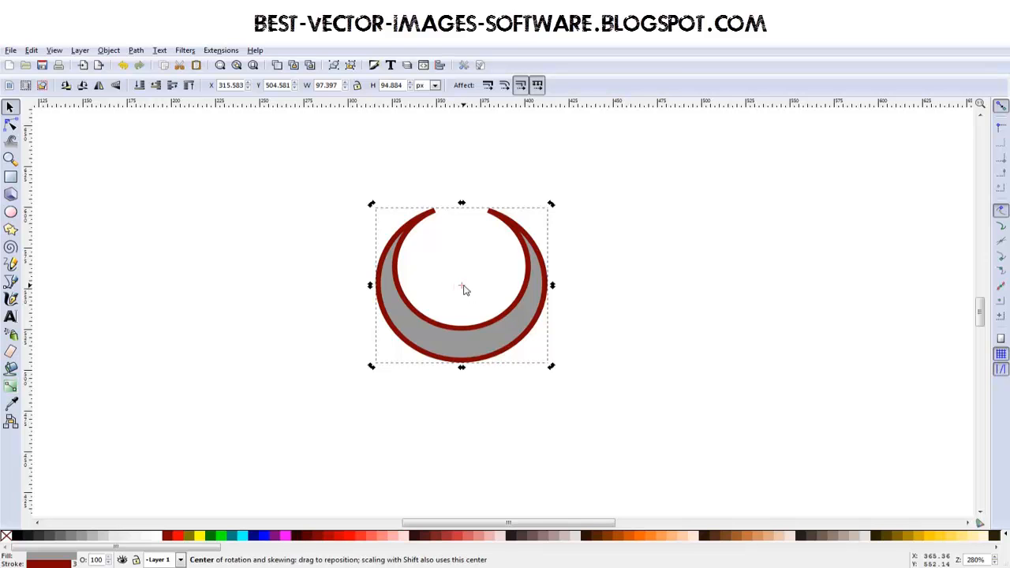
pyautogui.moveTo(463, 289); pyautogui.dragTo(470, 452)
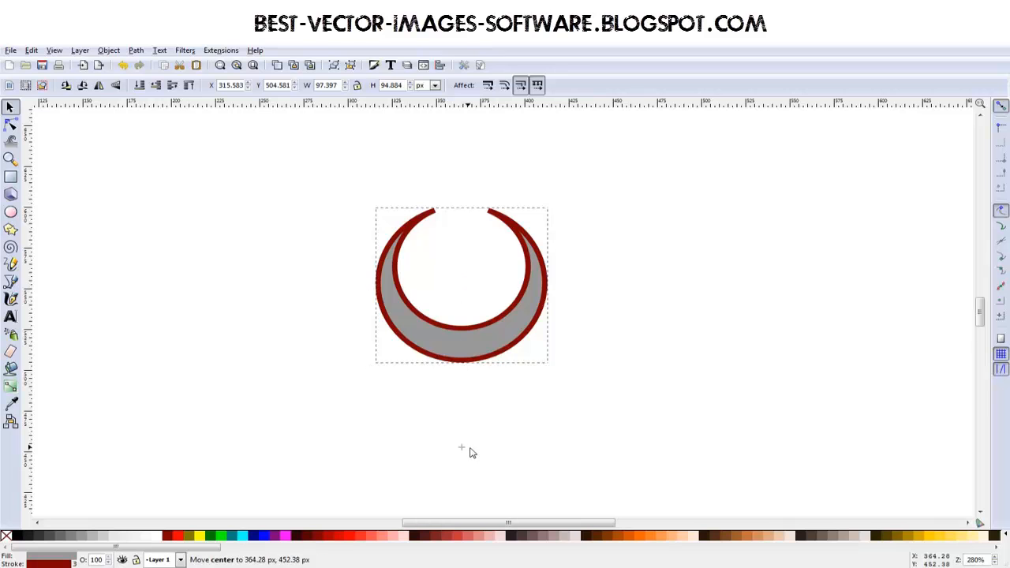
pyautogui.moveTo(550, 208); pyautogui.dragTo(599, 263)
pyautogui.hotkey('ctrl', 'z')
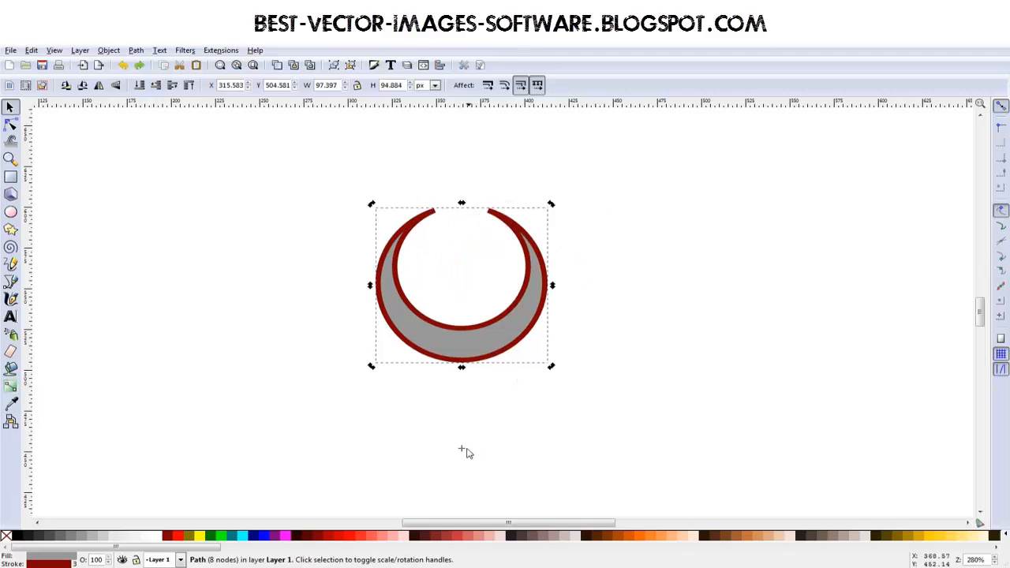
# - Place the crescent's rotation centre at the middle of its bottom edge
pyautogui.moveTo(463, 451); pyautogui.dragTo(475, 411)
pyautogui.moveTo(480, 421); pyautogui.dragTo(489, 365)
pyautogui.click(491, 343)
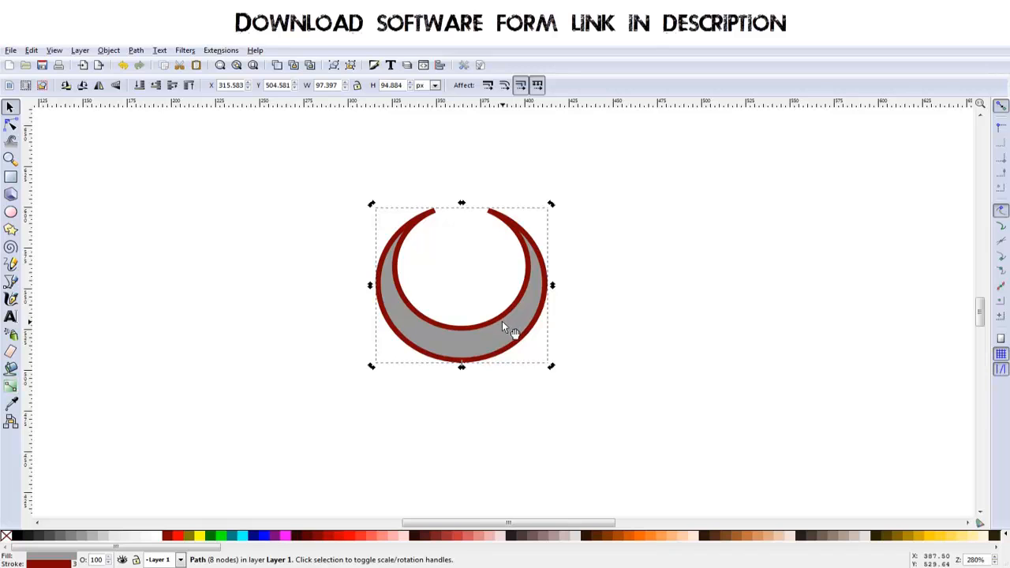
# - Duplicate the crescent twice, rotating each copy a third of a turn about the bottom rotation centre to form three evenly spaced arms
pyautogui.press('ctrl')
pyautogui.press('ctrl')
pyautogui.moveTo(552, 207); pyautogui.dragTo(533, 458)
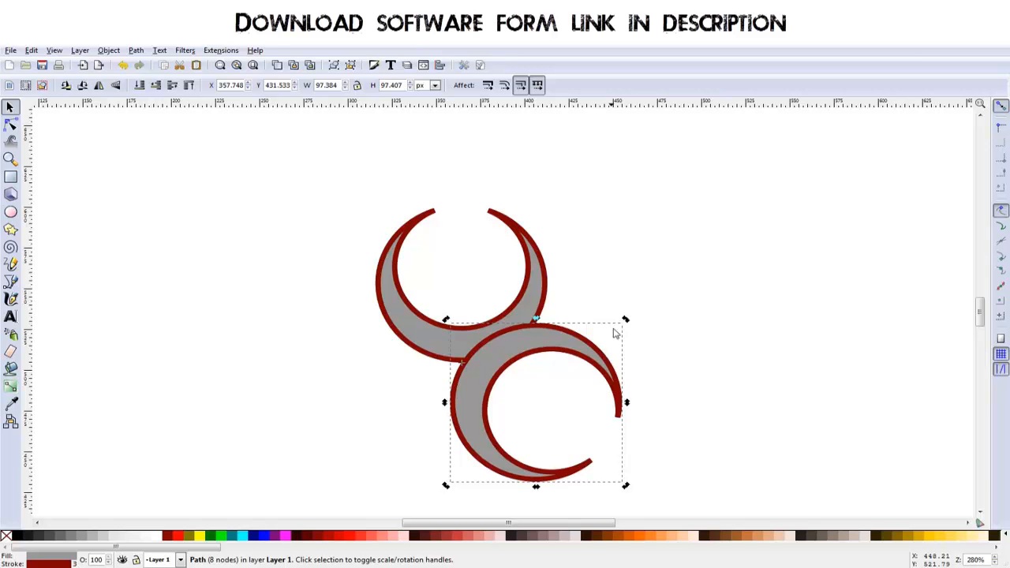
pyautogui.moveTo(625, 320); pyautogui.dragTo(442, 456)
pyautogui.click(695, 410)
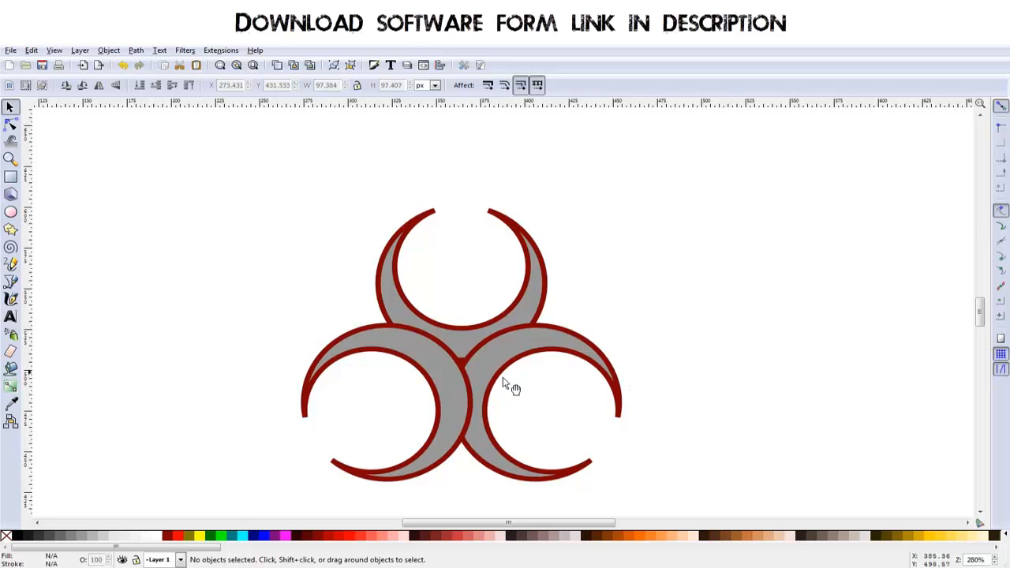
# - Draw a circle about 26 px wide centred on the point where the three crescents meet
pyautogui.scroll(-2, 475, 359)
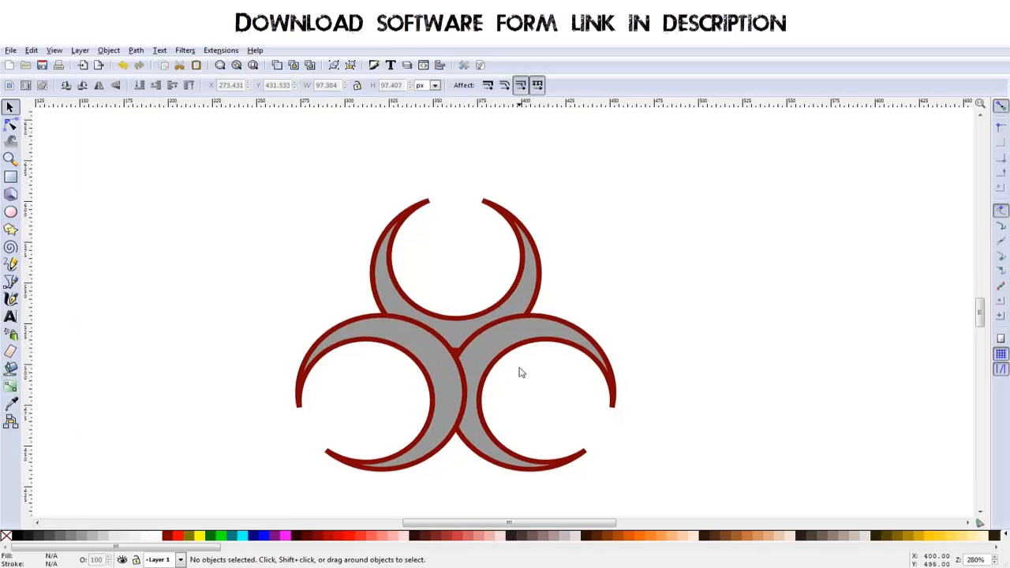
pyautogui.scroll(2, 457, 346)
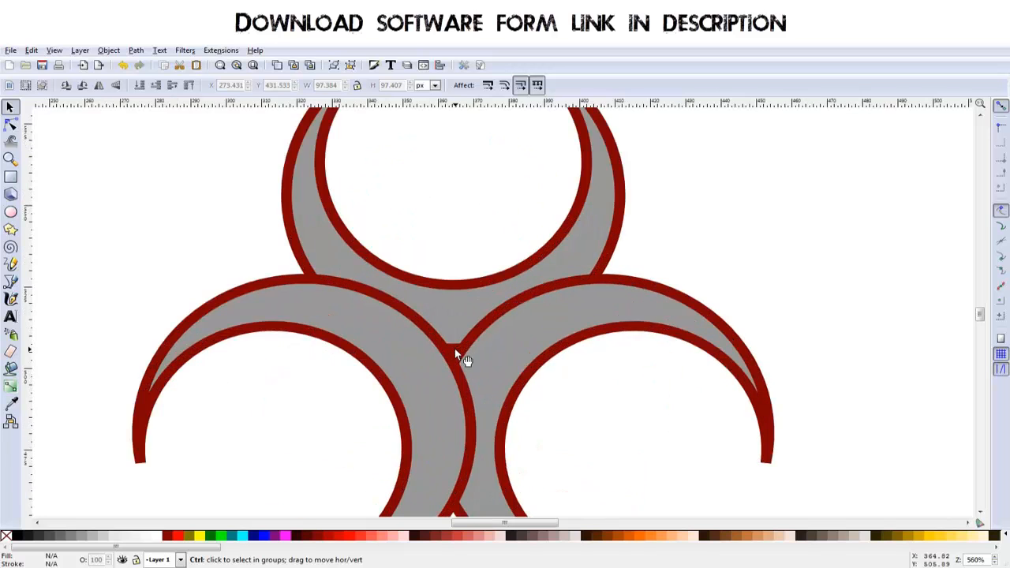
pyautogui.scroll(-1, 458, 349)
pyautogui.scroll(1, 455, 348)
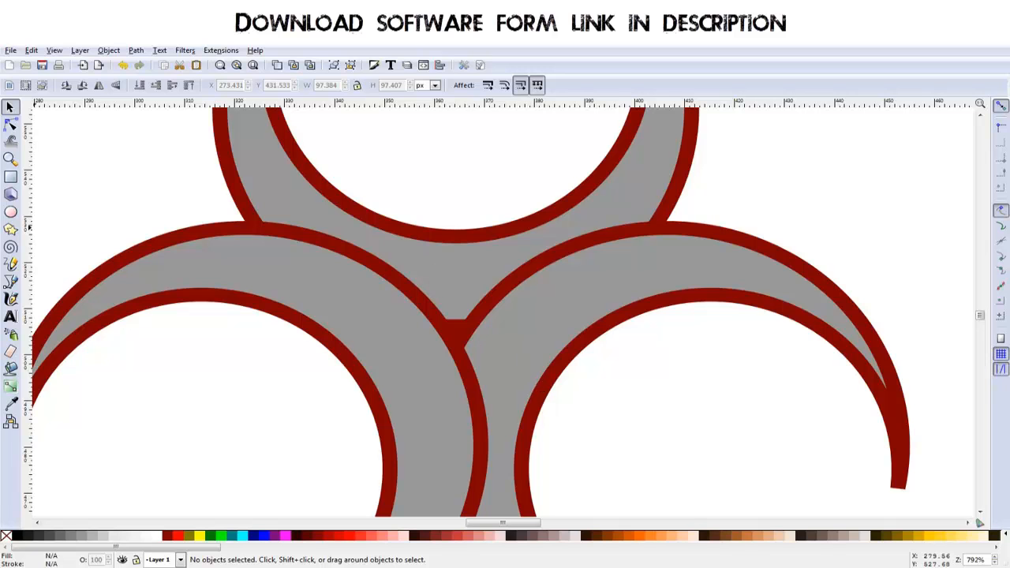
pyautogui.click(11, 213)
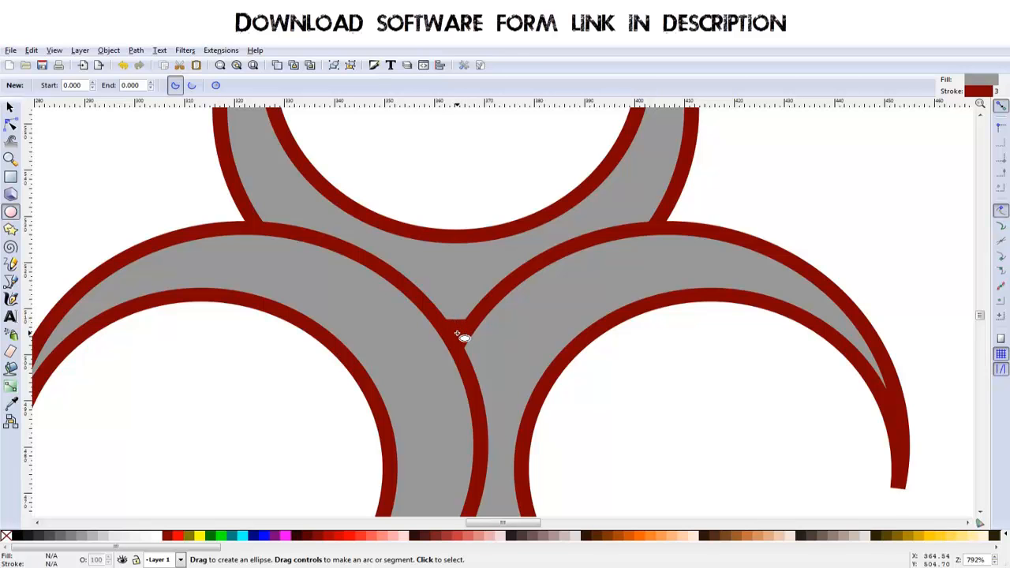
pyautogui.press('ctrl')
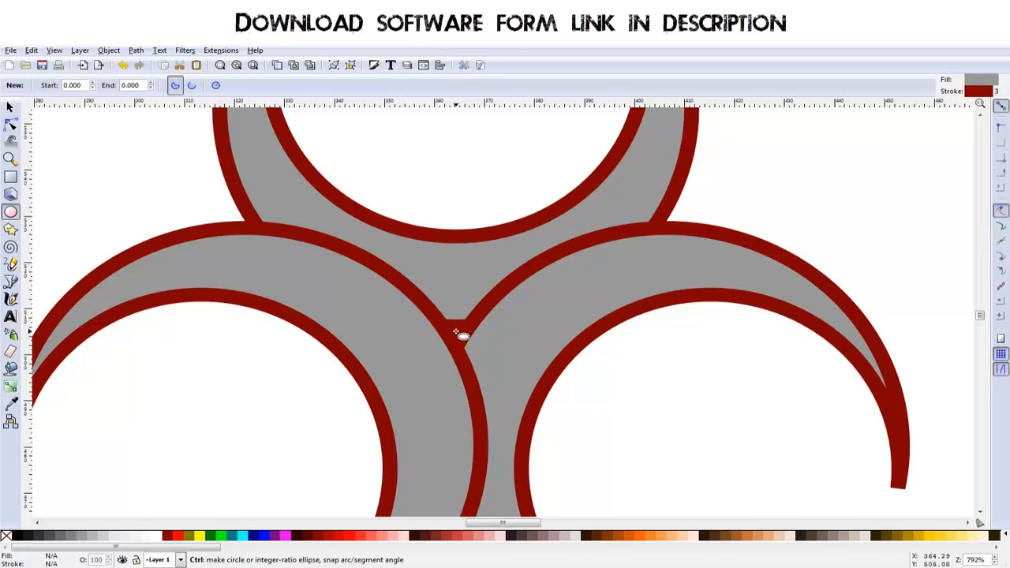
pyautogui.moveTo(456, 332)
pyautogui.mouseDown()
pyautogui.moveTo(524, 277)
pyautogui.moveTo(521, 251)
pyautogui.moveTo(532, 268)
pyautogui.moveTo(521, 280)
pyautogui.mouseUp()
pyautogui.scroll(-1, 533, 363)
pyautogui.scroll(-2, 533, 363)
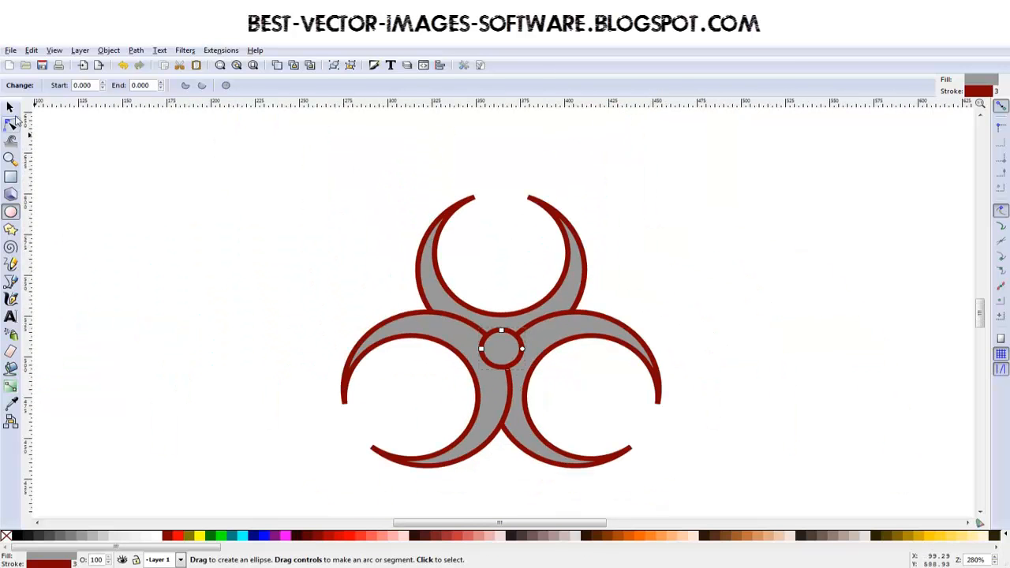
# - Merge the three crescents into one path with Union, leaving out the centre circle
pyautogui.click(9, 107)
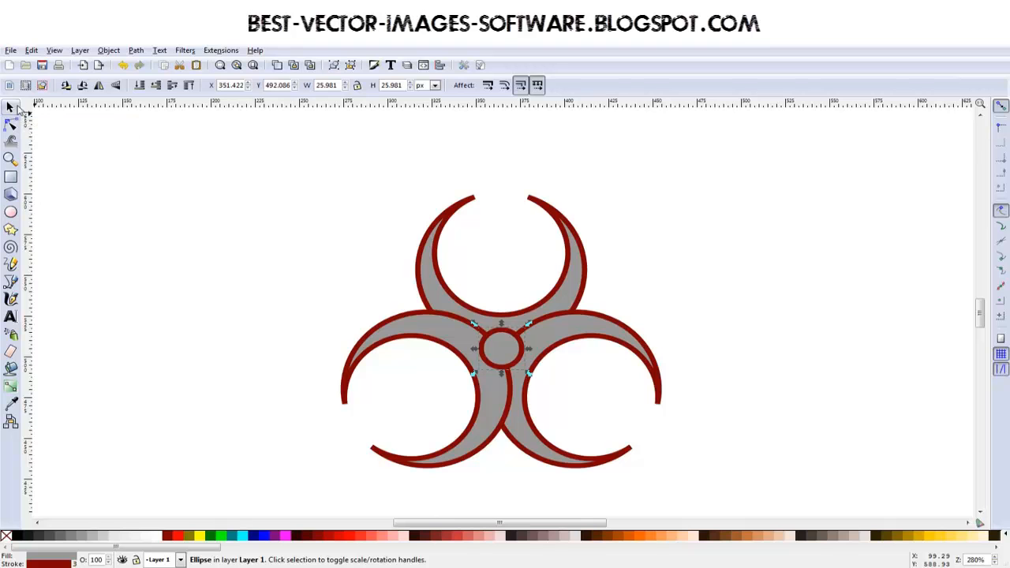
pyautogui.click(559, 297)
pyautogui.keyDown('shift'); pyautogui.click(603, 330); pyautogui.keyUp('shift')
pyautogui.keyDown('shift'); pyautogui.click(372, 342); pyautogui.keyUp('shift')
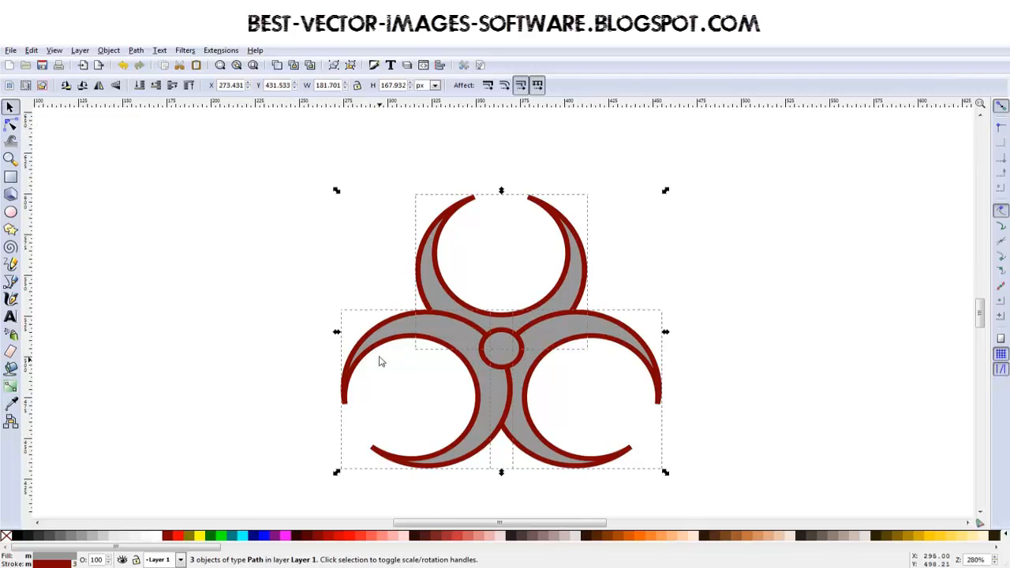
pyautogui.click(108, 50)
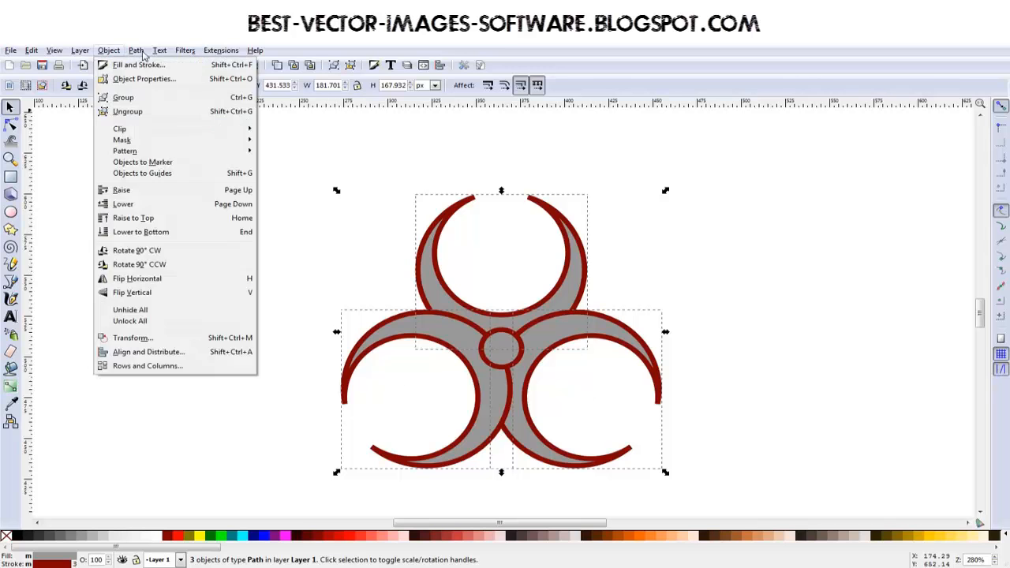
pyautogui.moveTo(141, 51)
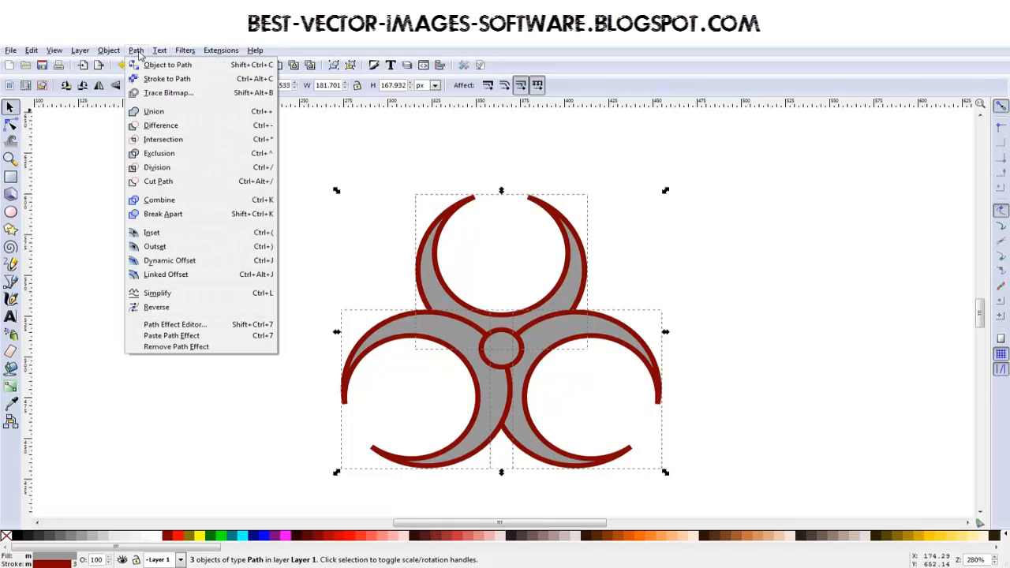
pyautogui.click(151, 112)
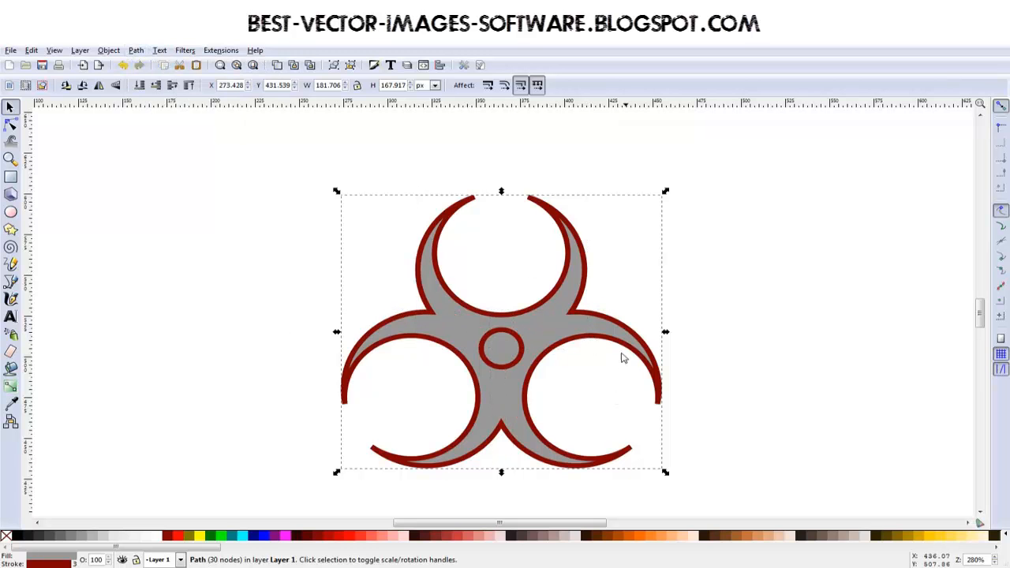
# - Duplicate the centre circle, enlarge the copy concentrically to about 81 px wide, and lower it behind the merged crescents
pyautogui.click(565, 392)
pyautogui.click(510, 366)
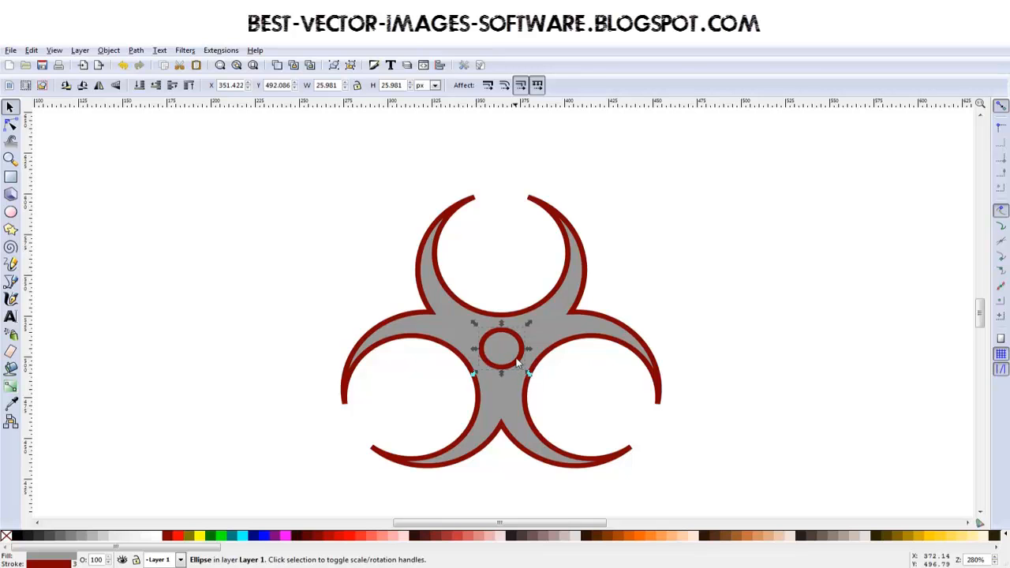
pyautogui.moveTo(528, 325); pyautogui.dragTo(583, 276)
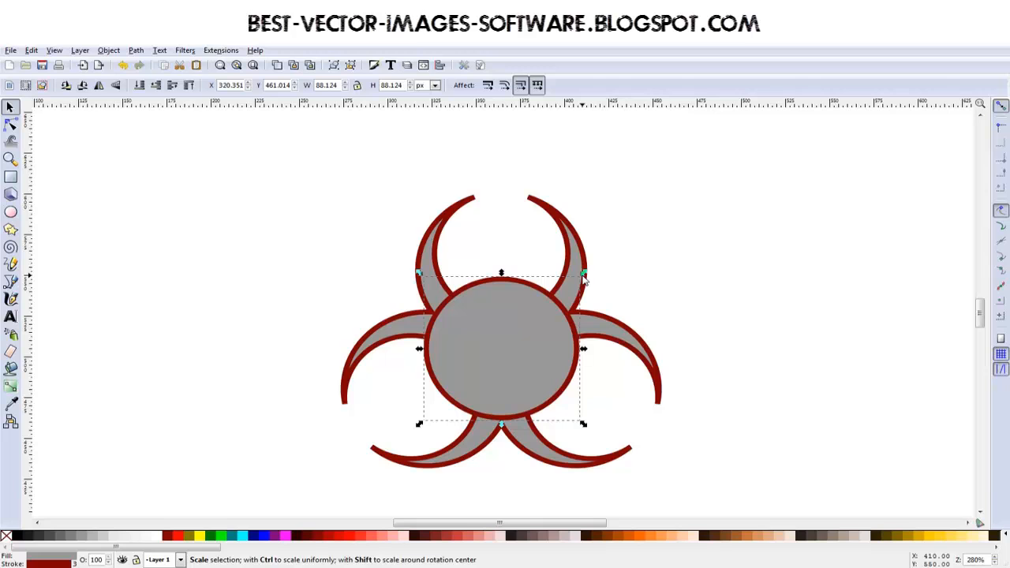
pyautogui.press('pagedown')
pyautogui.press('pagedown')
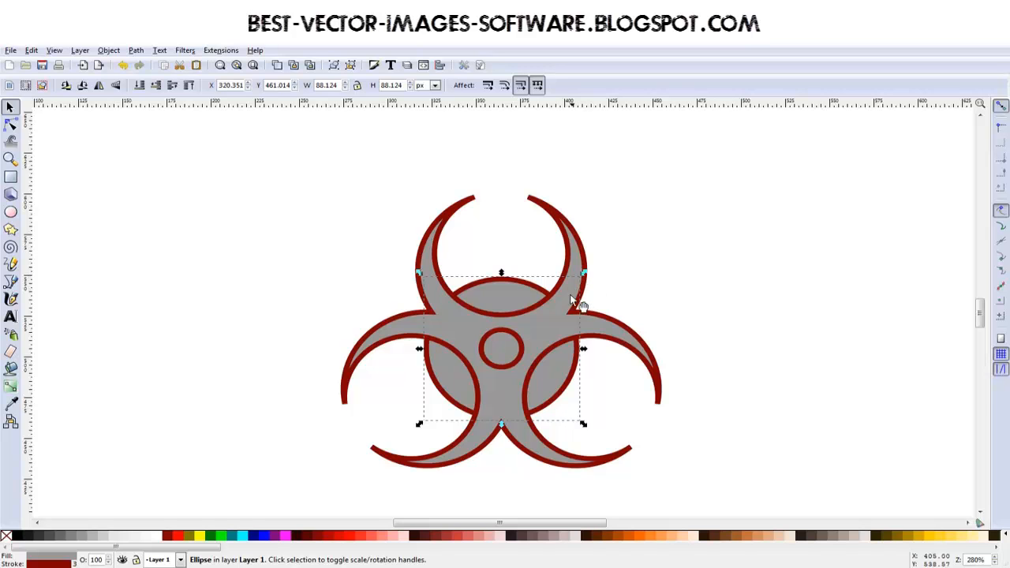
pyautogui.moveTo(583, 273); pyautogui.dragTo(578, 284)
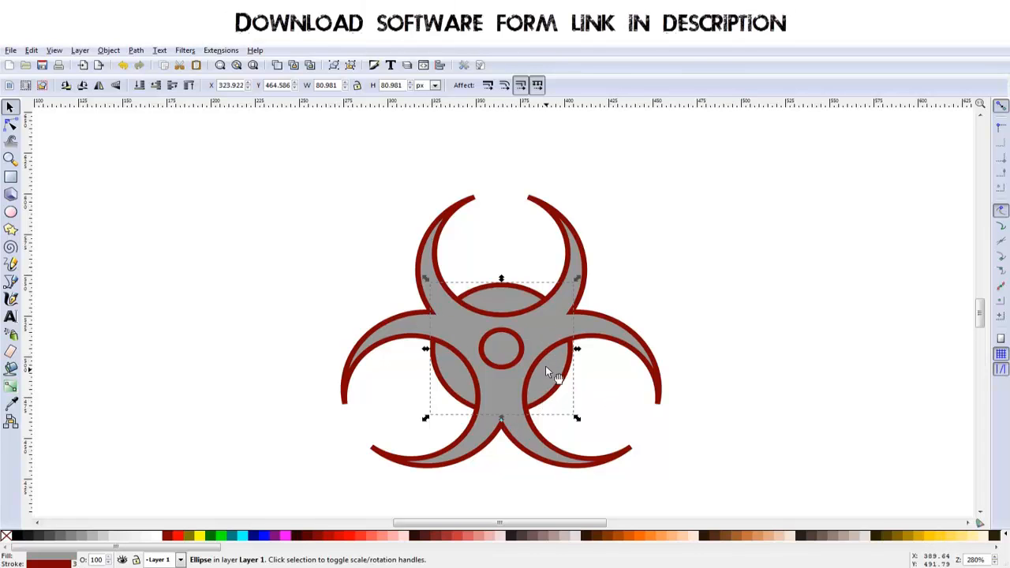
# - Duplicate the large circle behind the crescents and shrink one copy concentrically to about 62 px wide
pyautogui.press('ctrl')
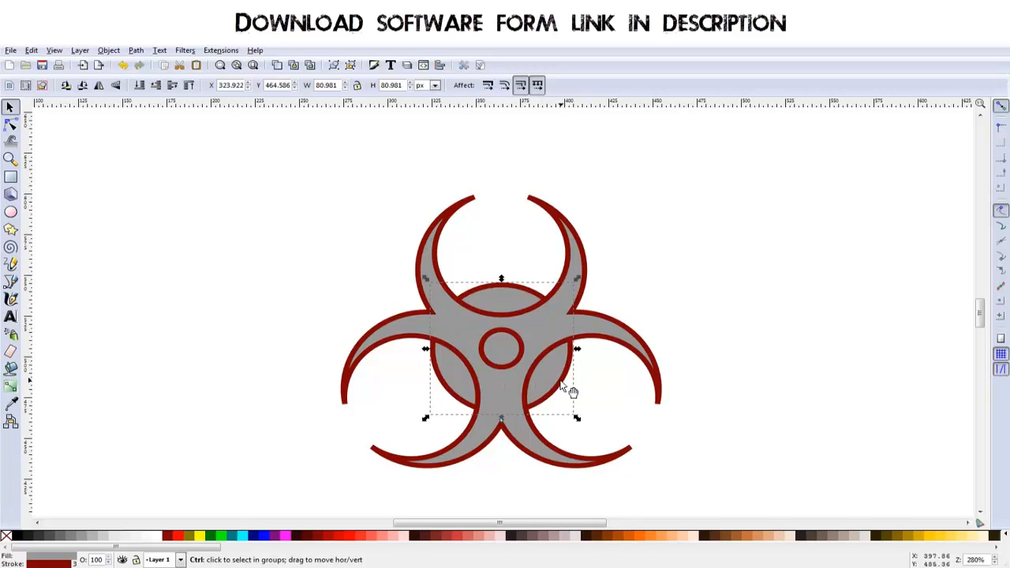
pyautogui.moveTo(577, 278); pyautogui.dragTo(563, 294)
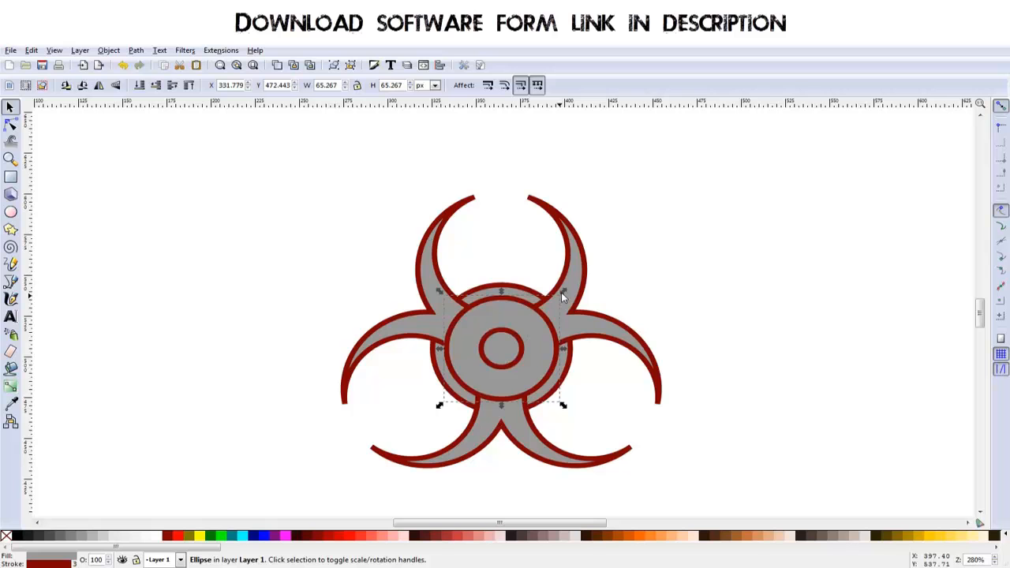
pyautogui.moveTo(563, 296); pyautogui.dragTo(560, 294)
pyautogui.click(627, 279)
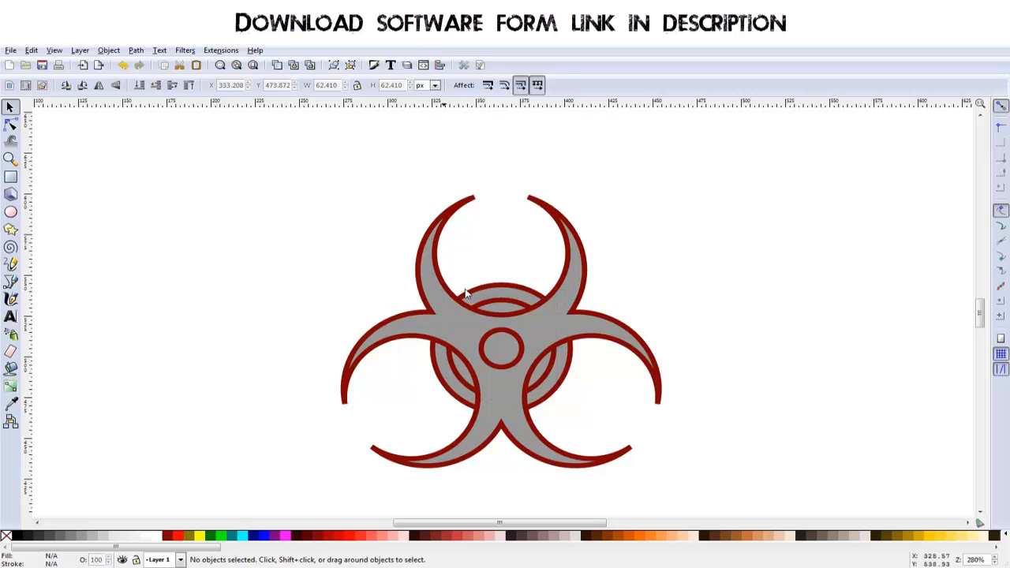
# - Turn the two large concentric circles into a ring behind the crescents with Exclusion
pyautogui.click(508, 302)
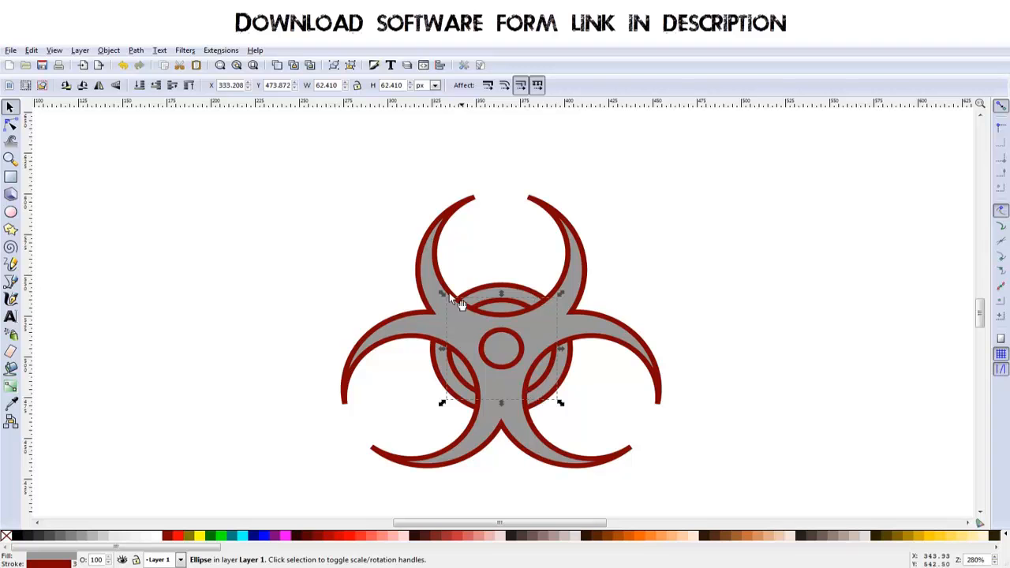
pyautogui.keyDown('shift'); pyautogui.click(519, 289); pyautogui.keyUp('shift')
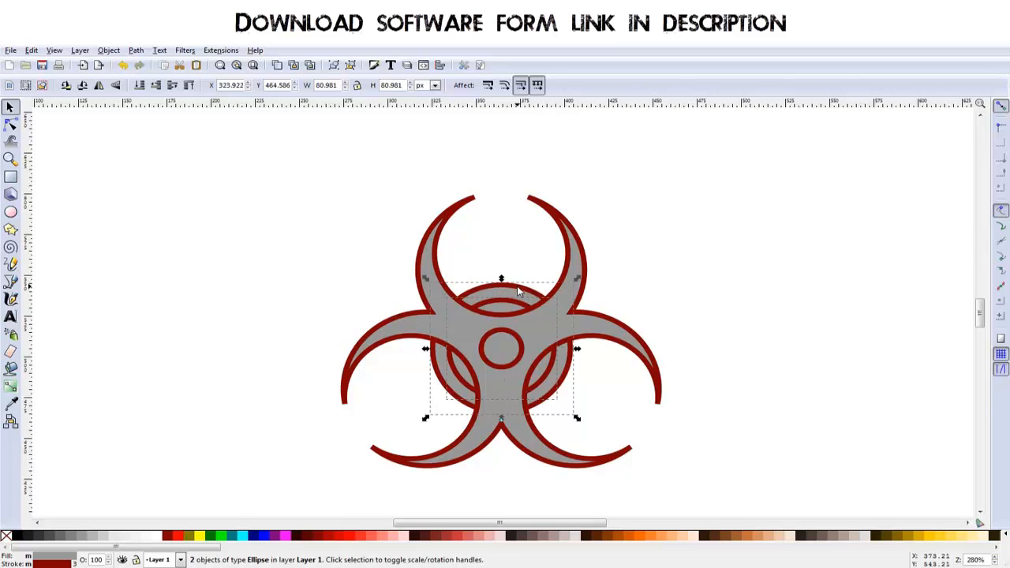
pyautogui.click(135, 49)
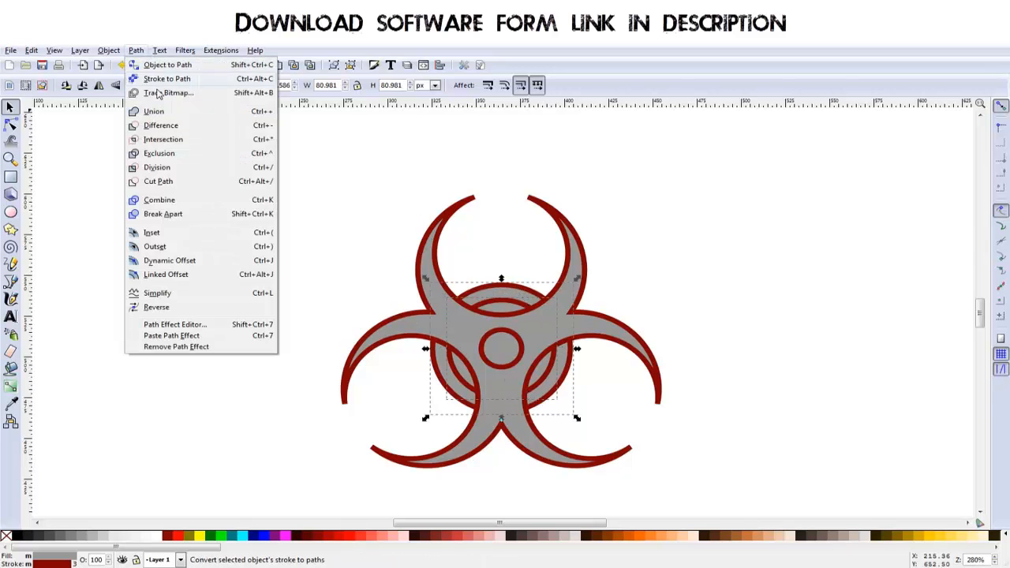
pyautogui.click(168, 155)
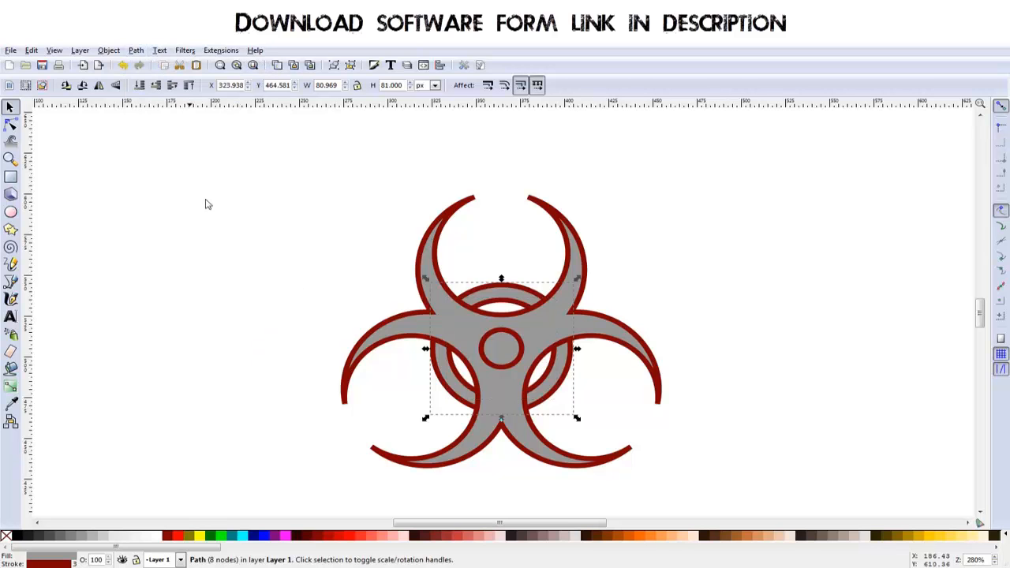
# - Cut the small centre circle out of the merged crescents with Exclusion
pyautogui.click(513, 358)
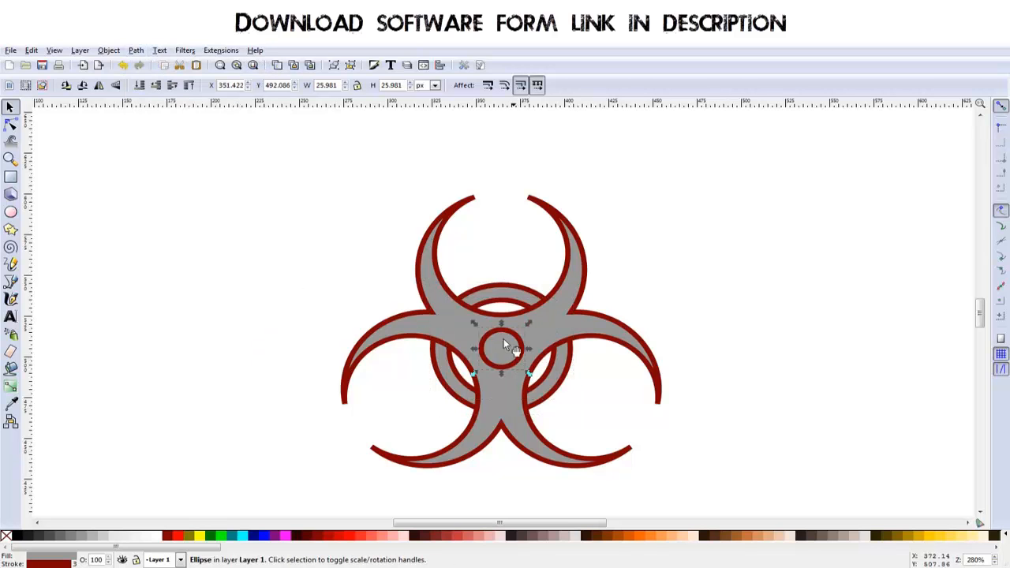
pyautogui.keyDown('shift'); pyautogui.click(555, 332); pyautogui.keyUp('shift')
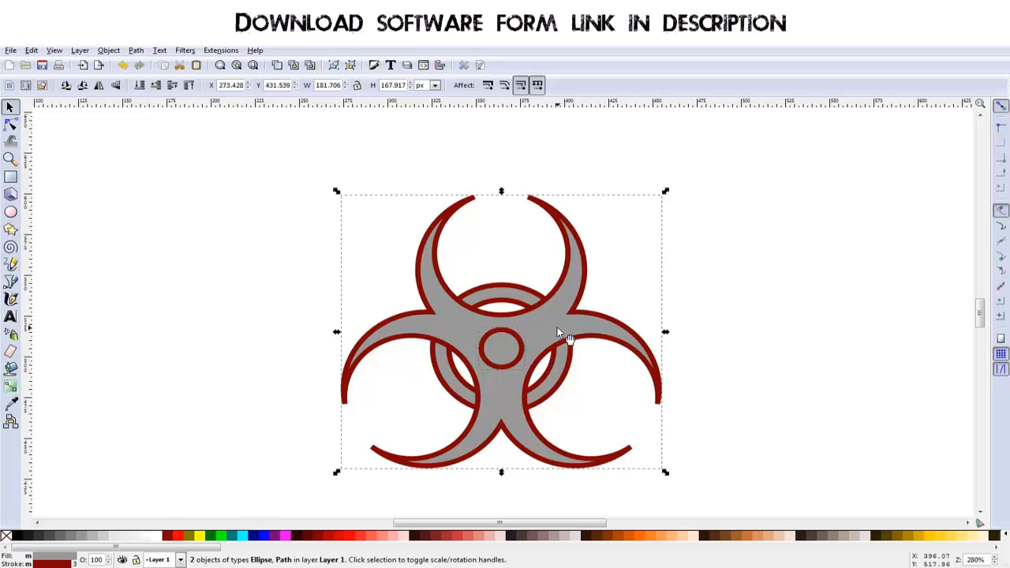
pyautogui.click(117, 49)
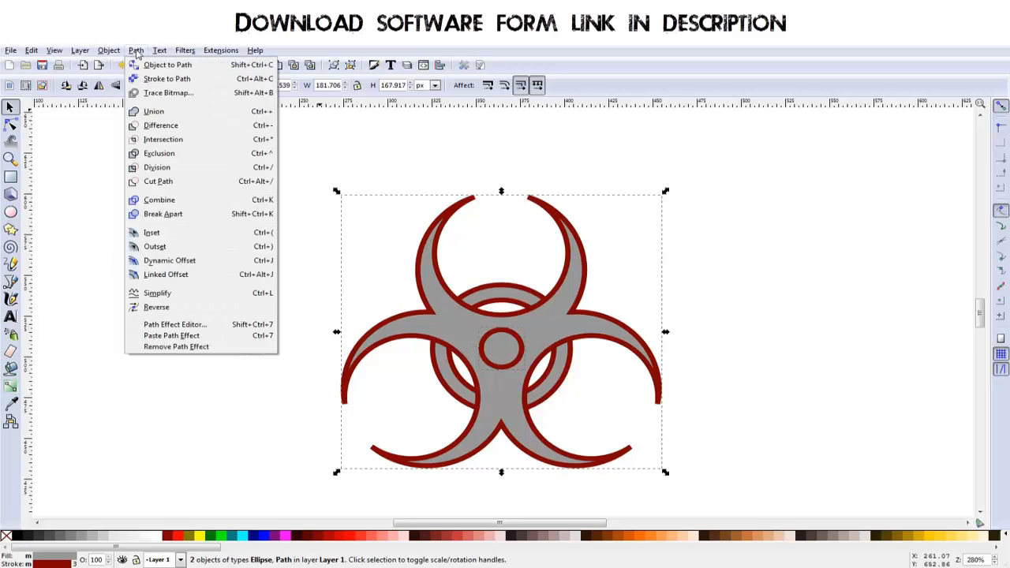
pyautogui.click(175, 153)
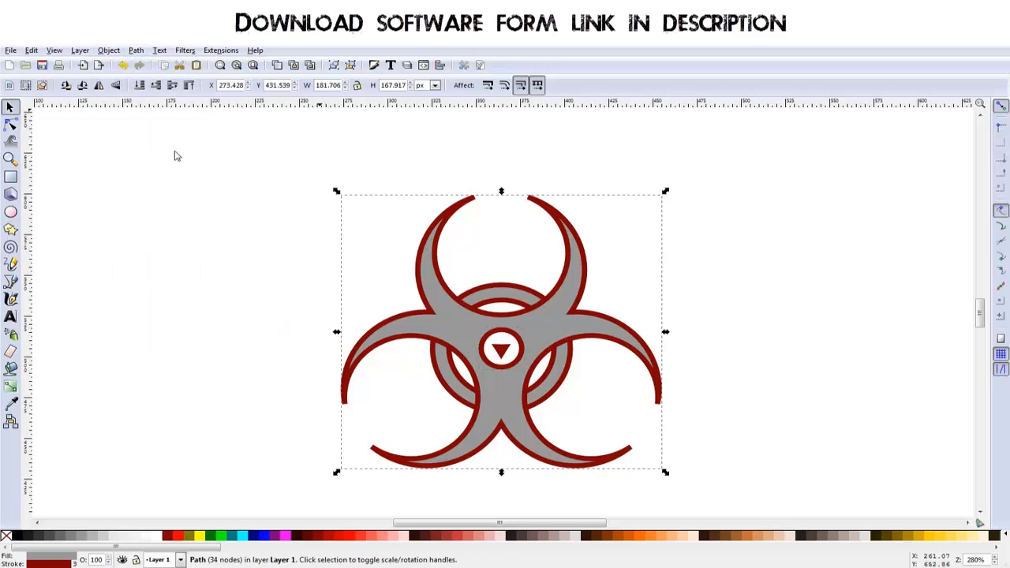
pyautogui.moveTo(543, 340)
pyautogui.mouseDown()
pyautogui.moveTo(534, 324)
pyautogui.moveTo(533, 333)
pyautogui.mouseUp()
pyautogui.hotkey('ctrl', 'z')
# - Delete the nodes of the leftover triangle inside the centre hole of the crescent path
pyautogui.scroll(4, 506, 359)
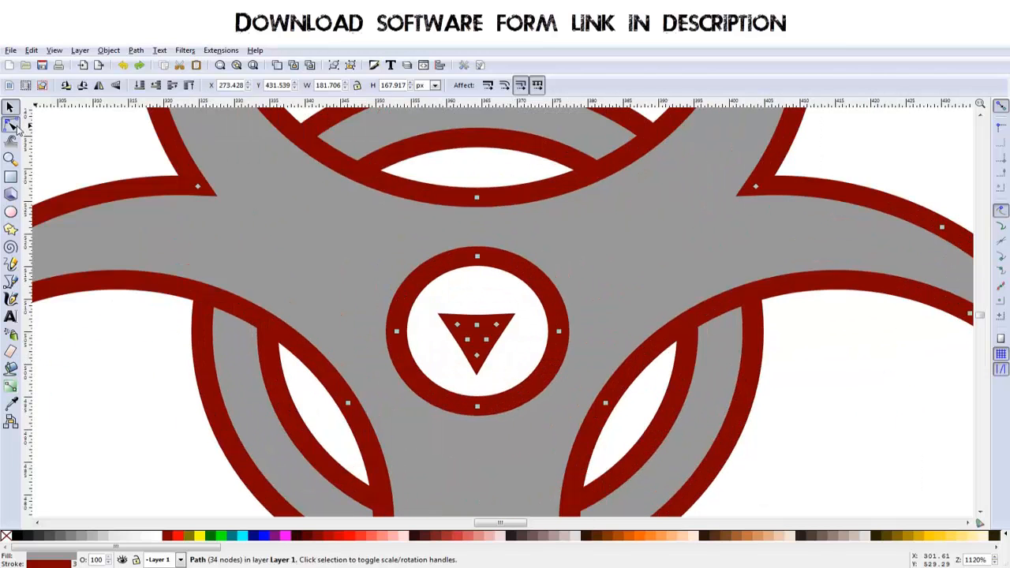
pyautogui.click(12, 125)
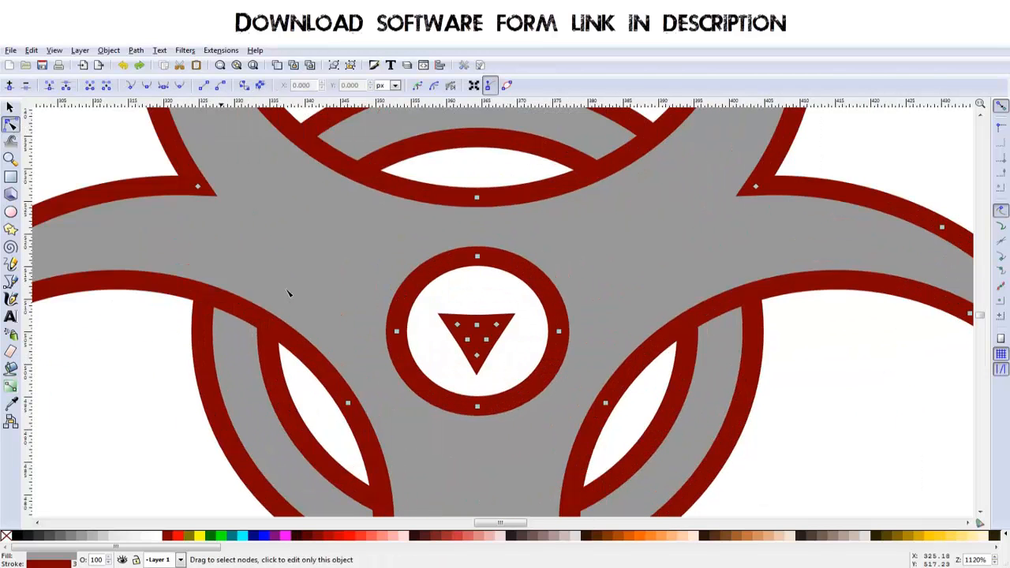
pyautogui.click(449, 311)
pyautogui.click(476, 330)
pyautogui.moveTo(440, 313); pyautogui.dragTo(531, 381)
pyautogui.press('Delete')
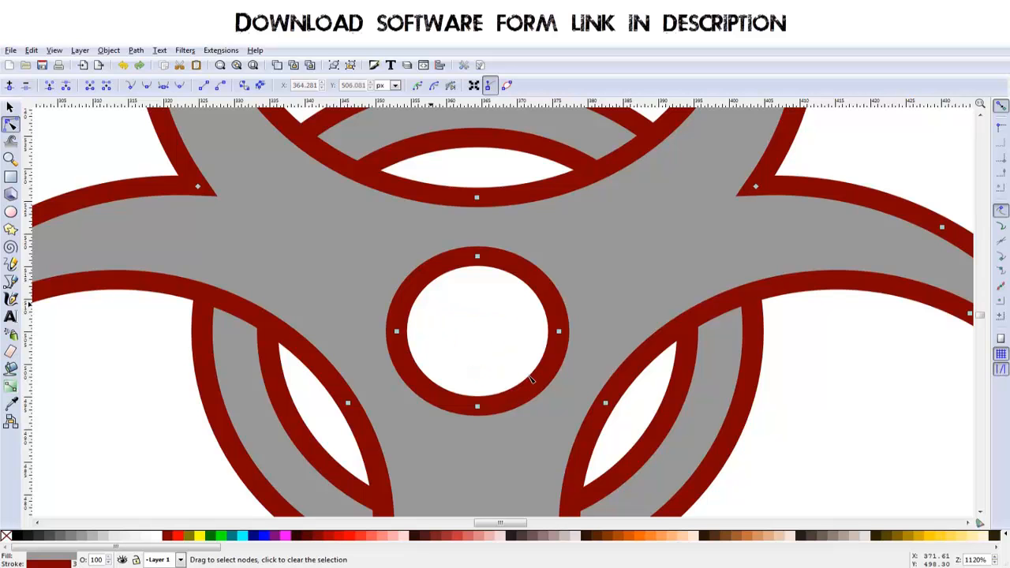
pyautogui.scroll(-4, 498, 344)
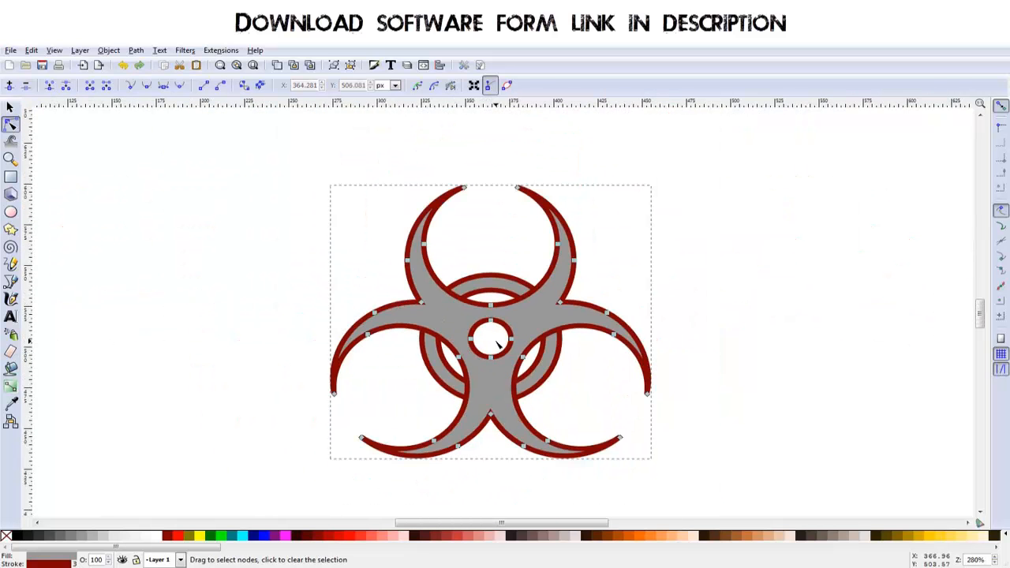
pyautogui.click(10, 106)
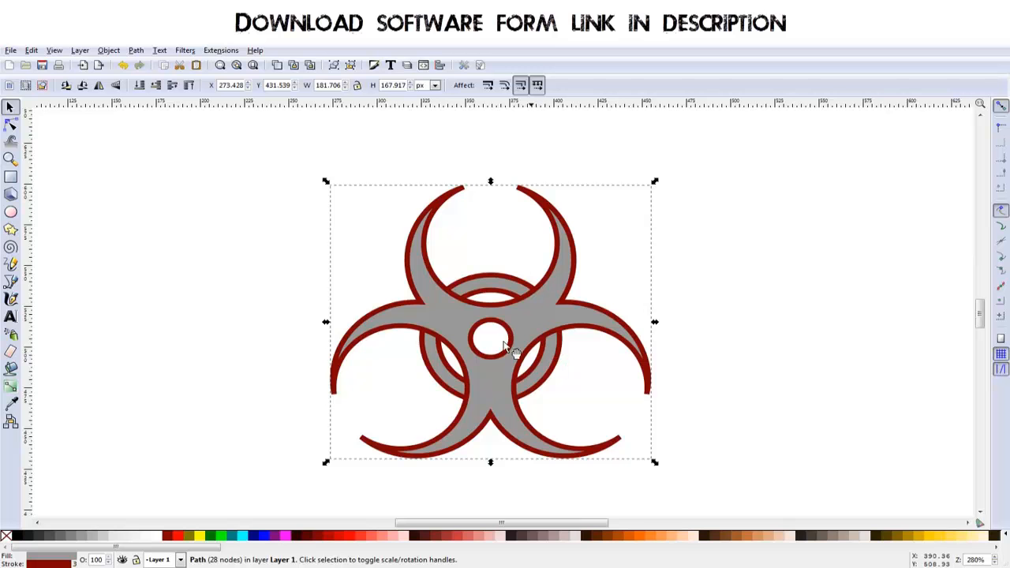
pyautogui.scroll(1, 552, 404)
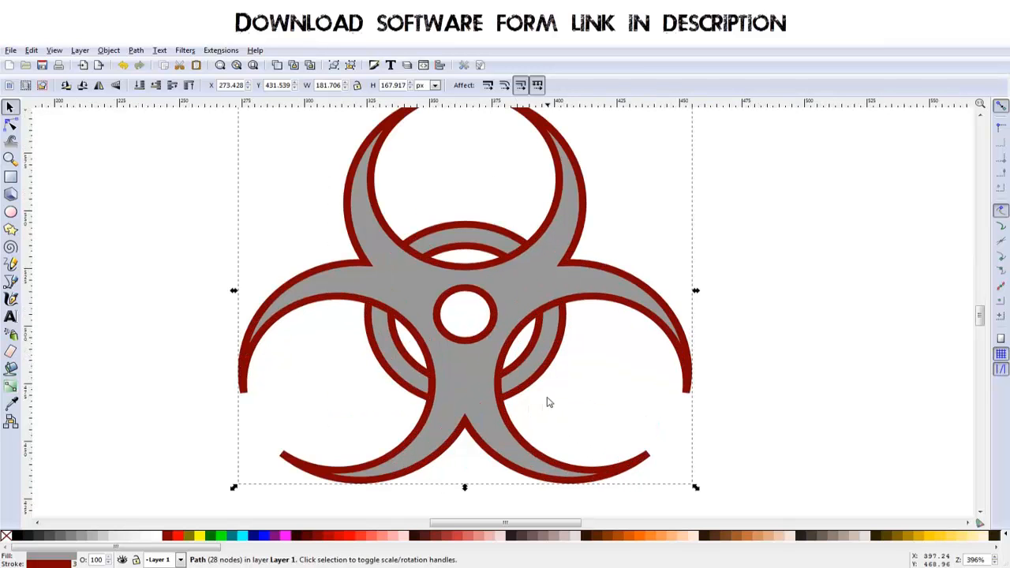
pyautogui.moveTo(493, 384); pyautogui.dragTo(502, 404)
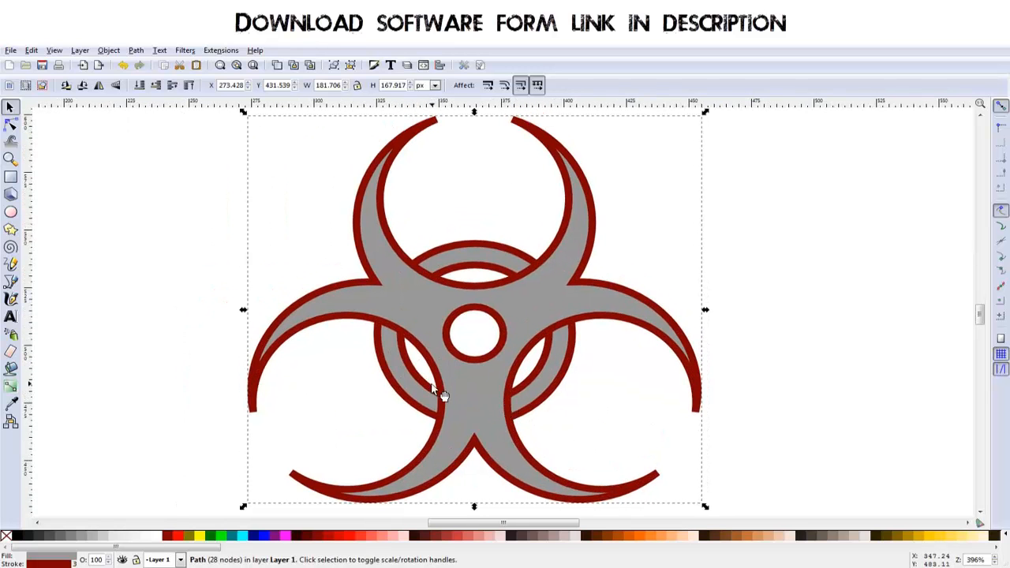
pyautogui.keyDown('shift'); pyautogui.click(396, 366); pyautogui.keyUp('shift')
pyautogui.click(136, 50)
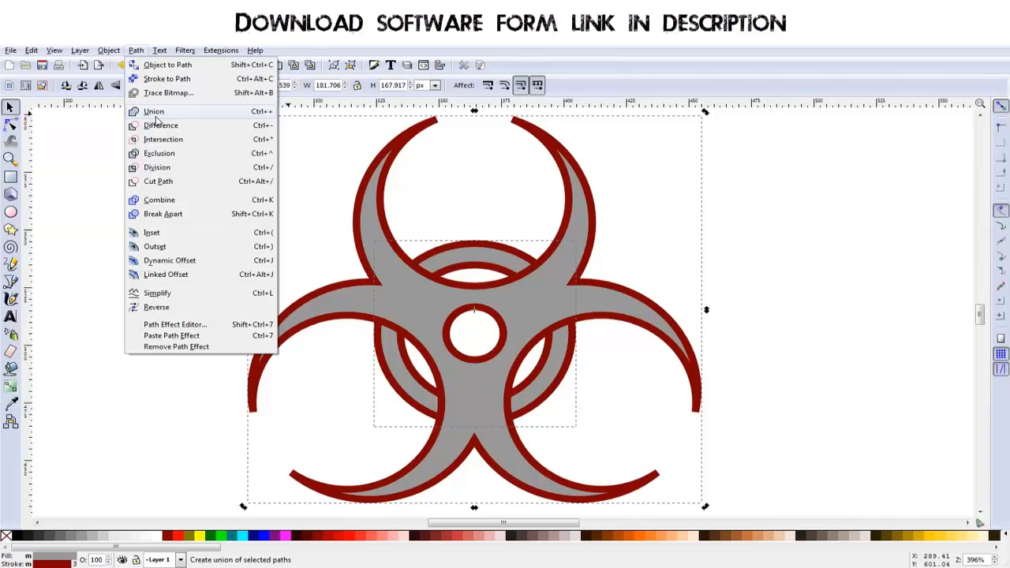
pyautogui.click(454, 186)
pyautogui.click(475, 209)
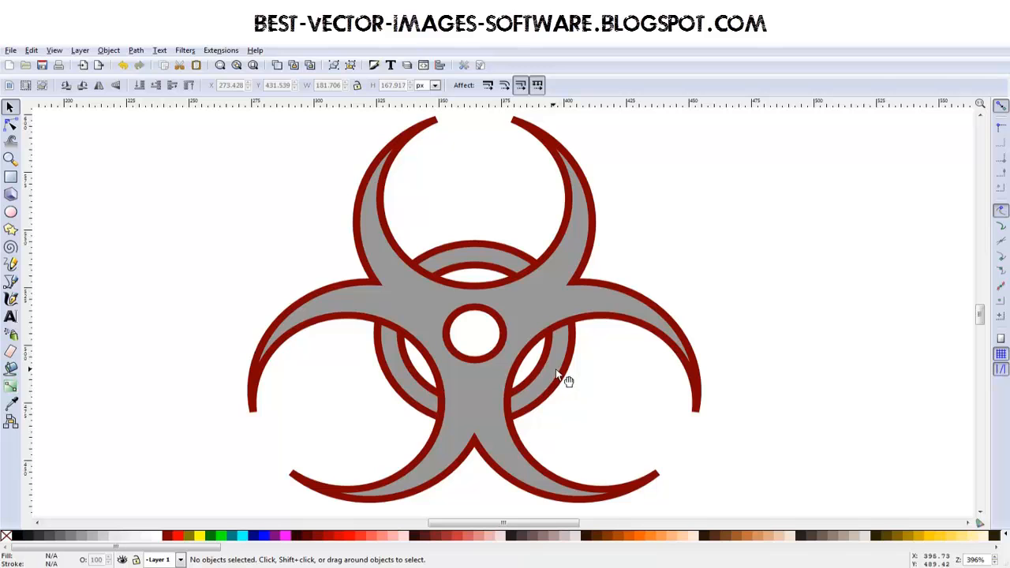
# - Duplicate the crescent path and fill the copy with green (#008000)
pyautogui.click(427, 288)
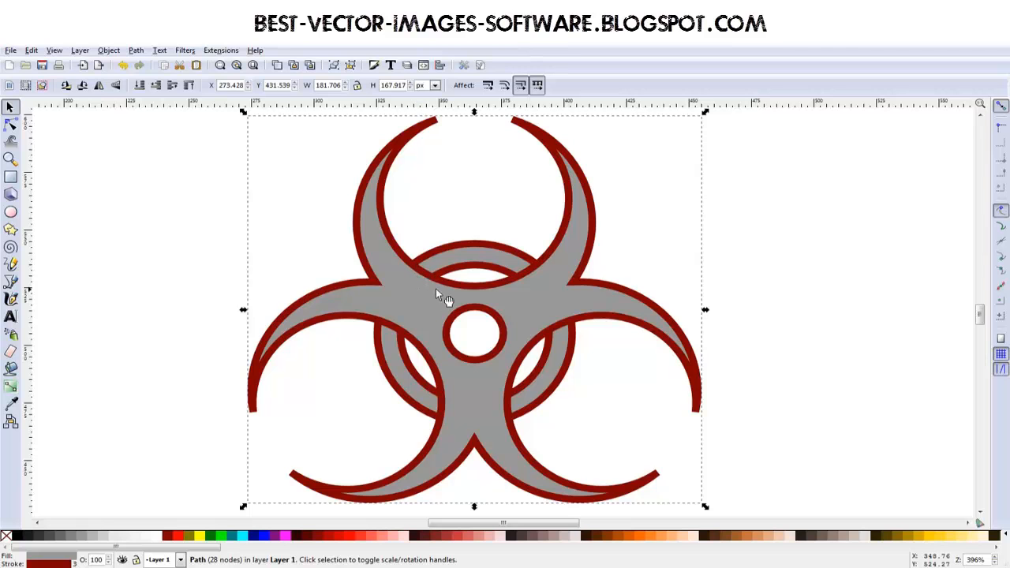
pyautogui.press('ctrl')
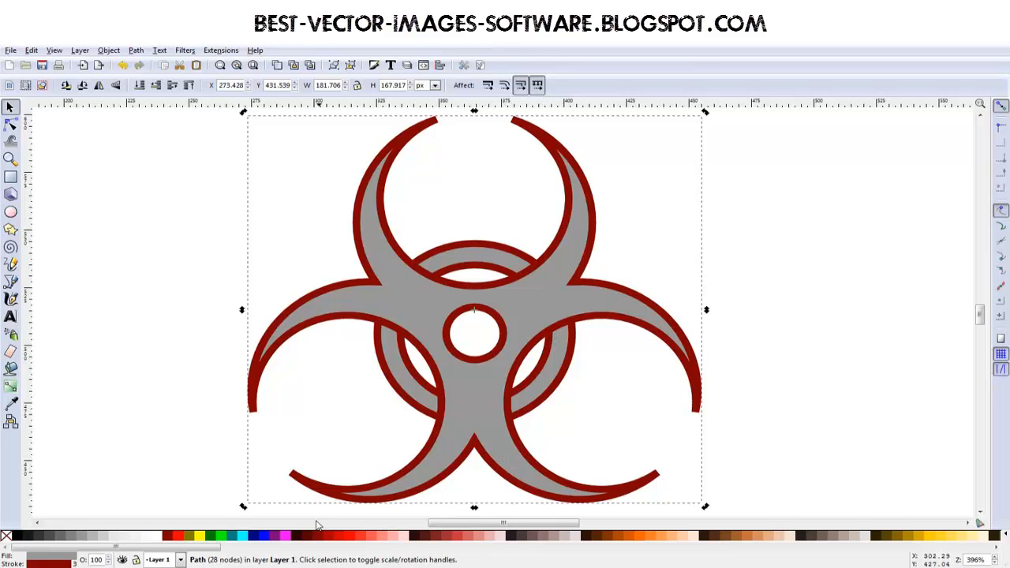
pyautogui.click(21, 537)
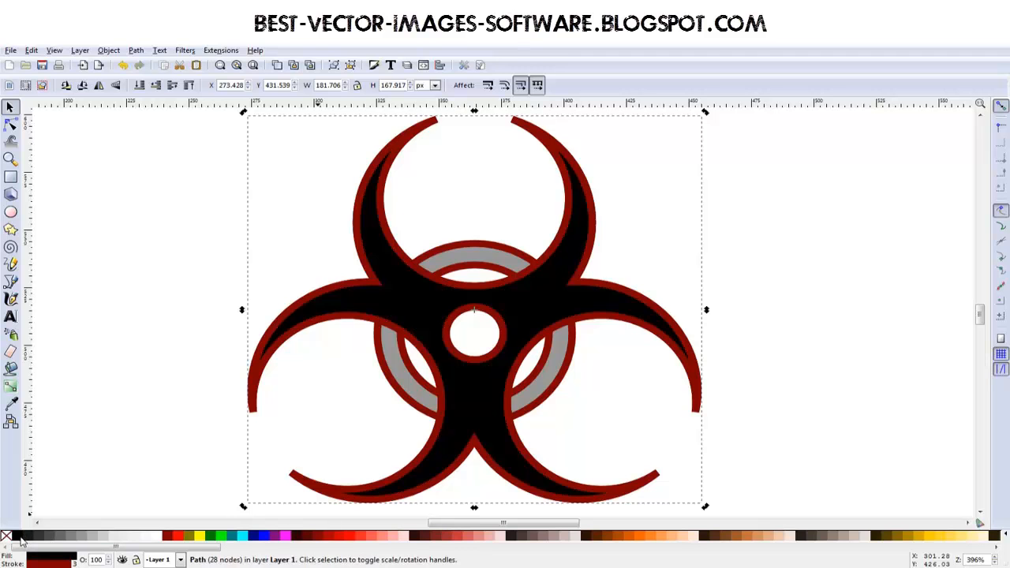
pyautogui.click(56, 538)
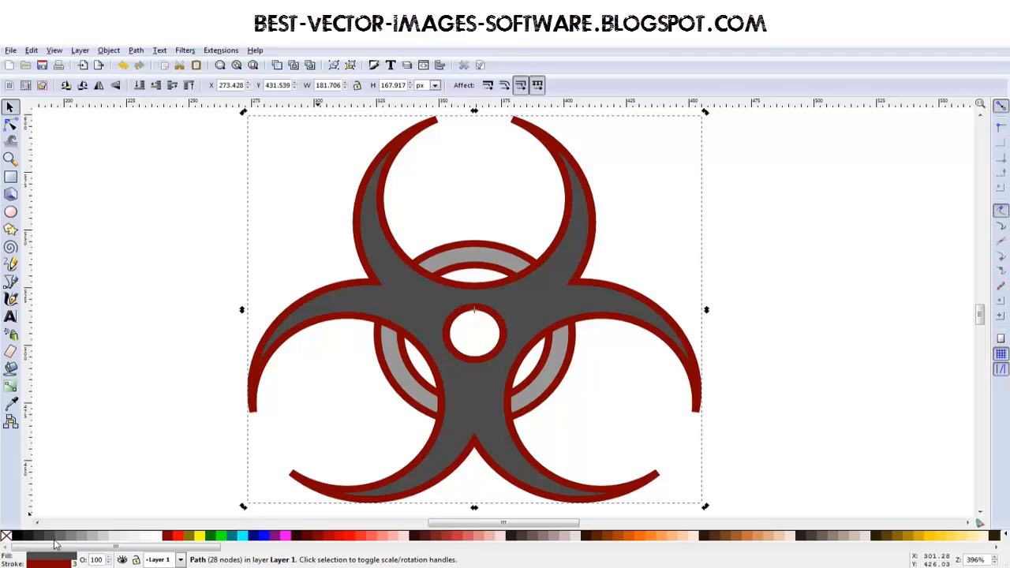
pyautogui.click(212, 538)
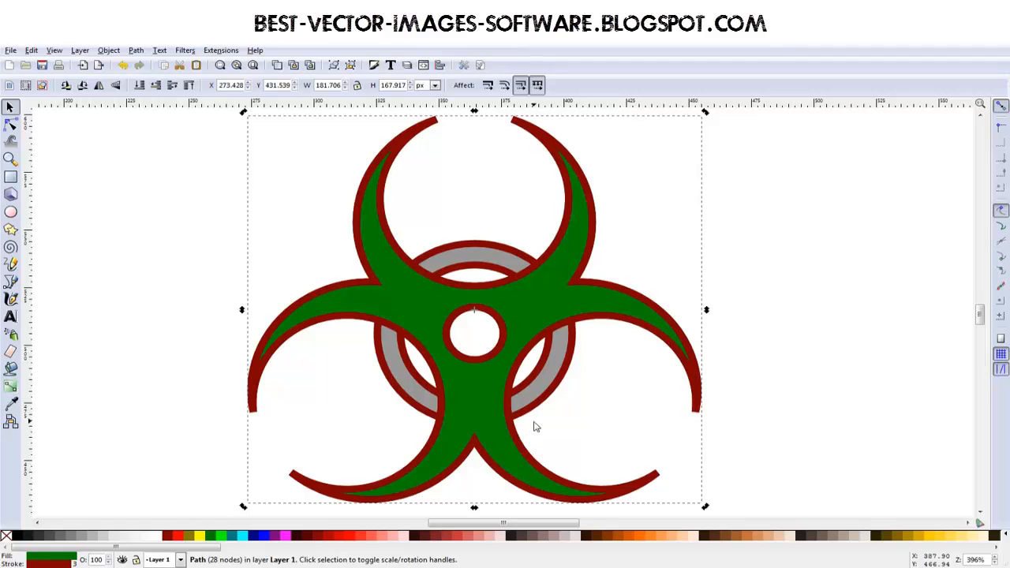
# - Lower the green crescent copy in the stacking order so it lies behind the grey original
pyautogui.press('Delete')
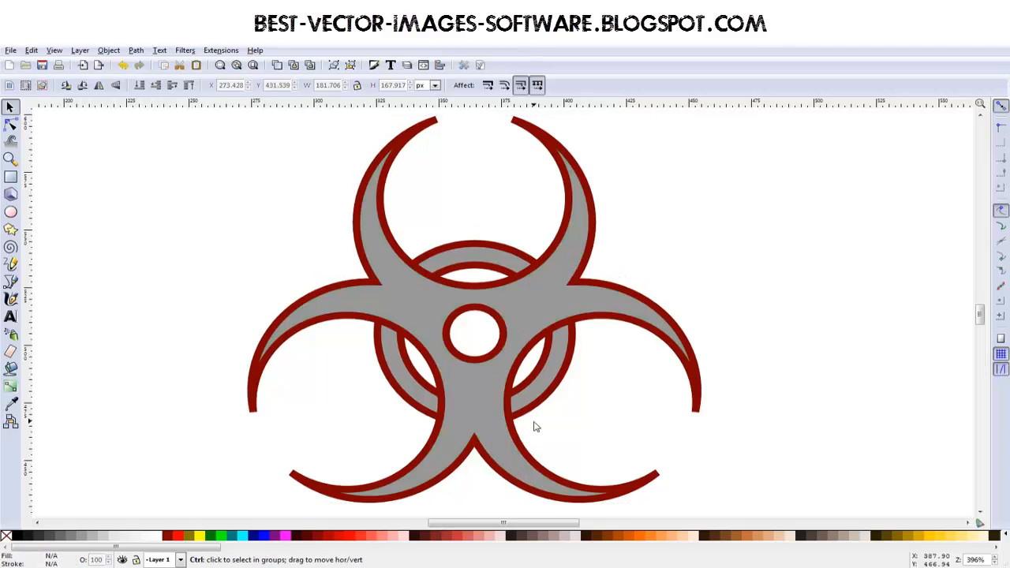
pyautogui.hotkey('ctrl', 'z')
pyautogui.press('pagedown')
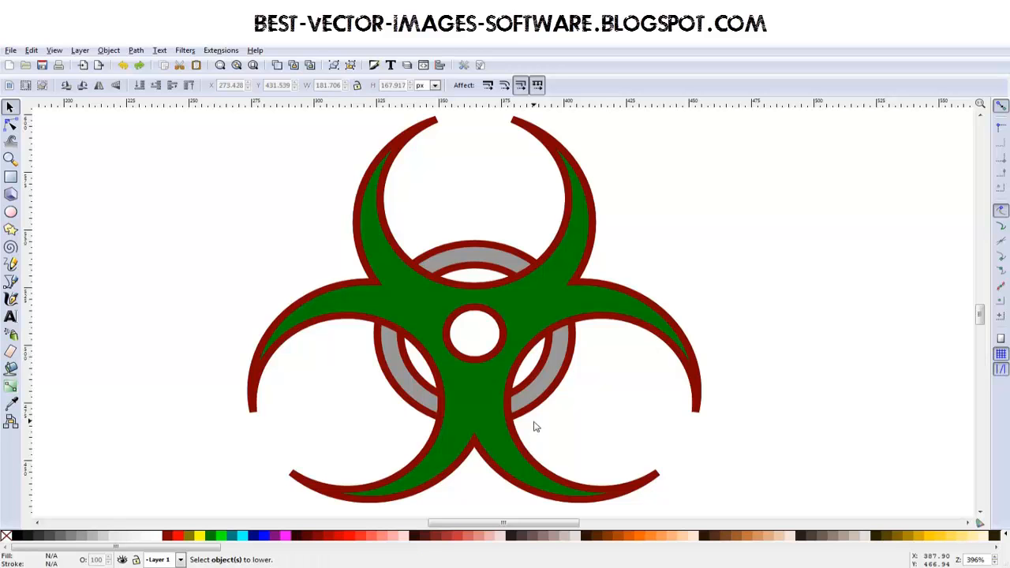
pyautogui.click(586, 318)
pyautogui.press('pagedown')
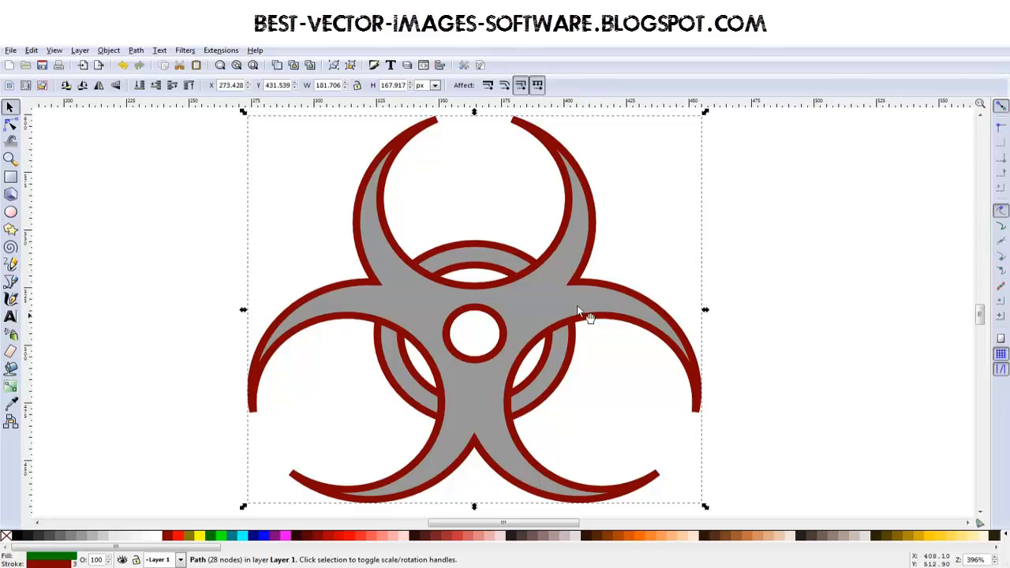
# - Outset the green crescent copy twice so its contour extends beyond the grey original
pyautogui.click(136, 50)
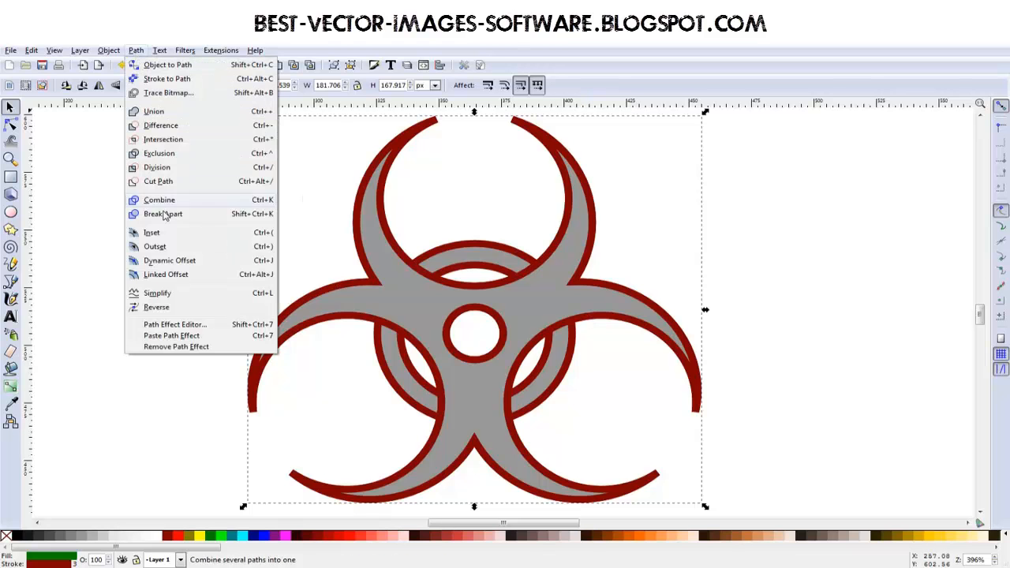
pyautogui.click(155, 248)
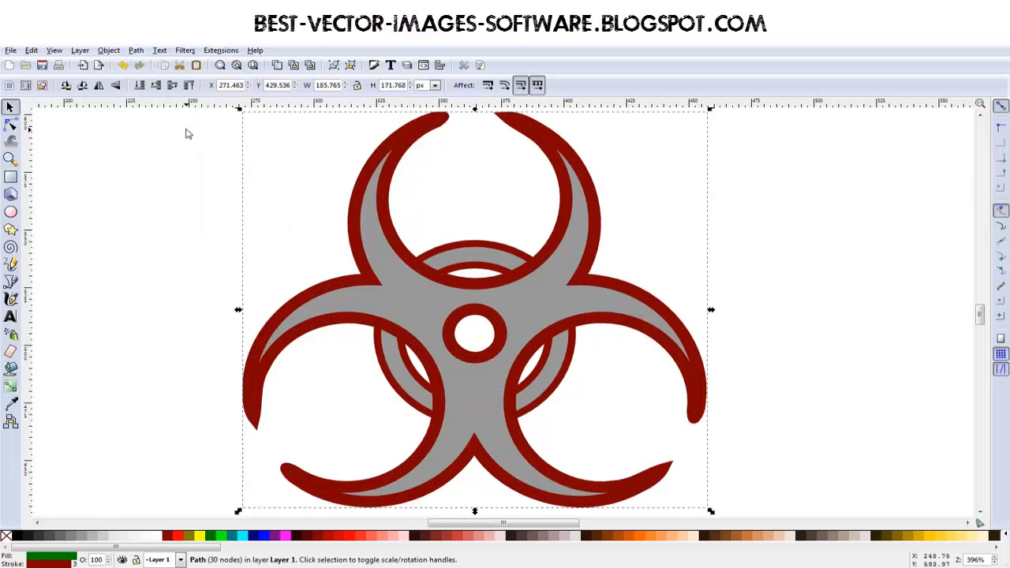
pyautogui.click(108, 51)
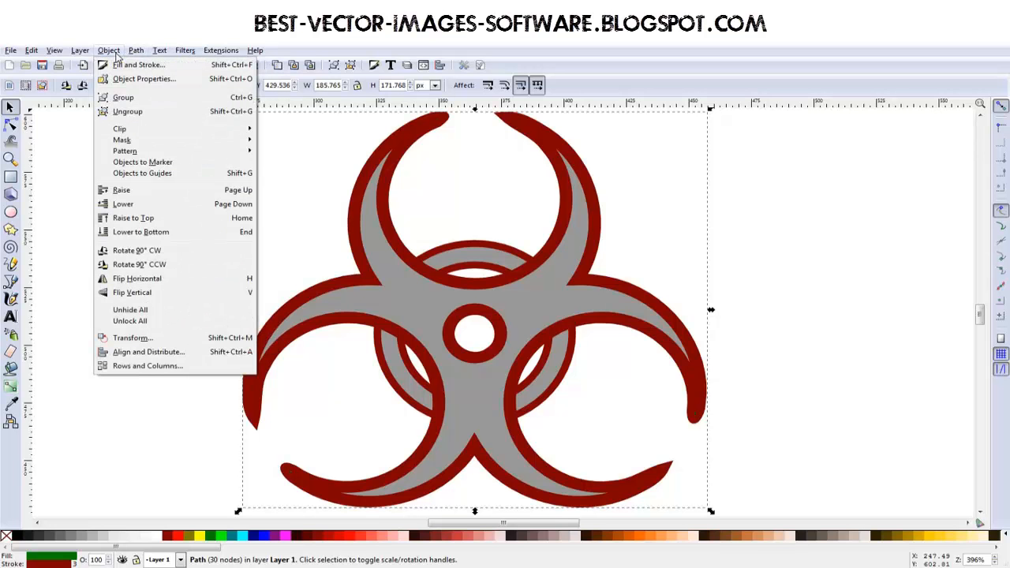
pyautogui.moveTo(136, 50)
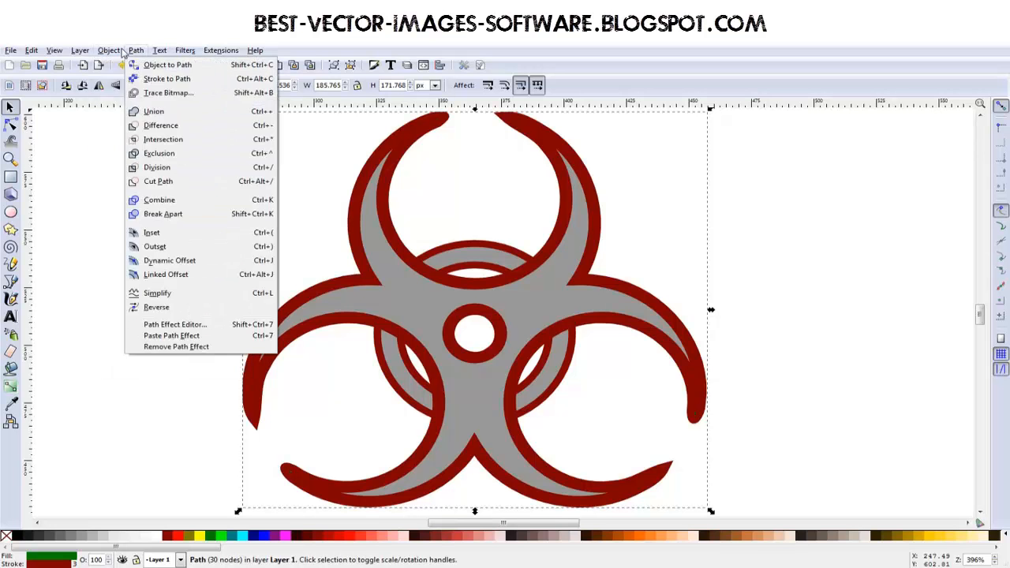
pyautogui.click(158, 248)
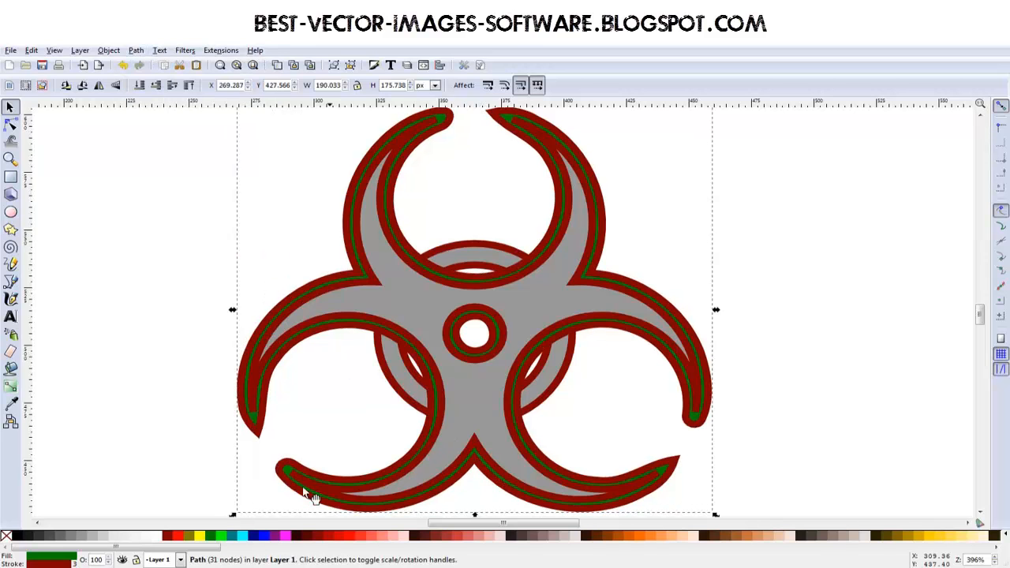
# - Give the outset crescent copy a black fill without a stroke and outset it once more
pyautogui.click(5, 538)
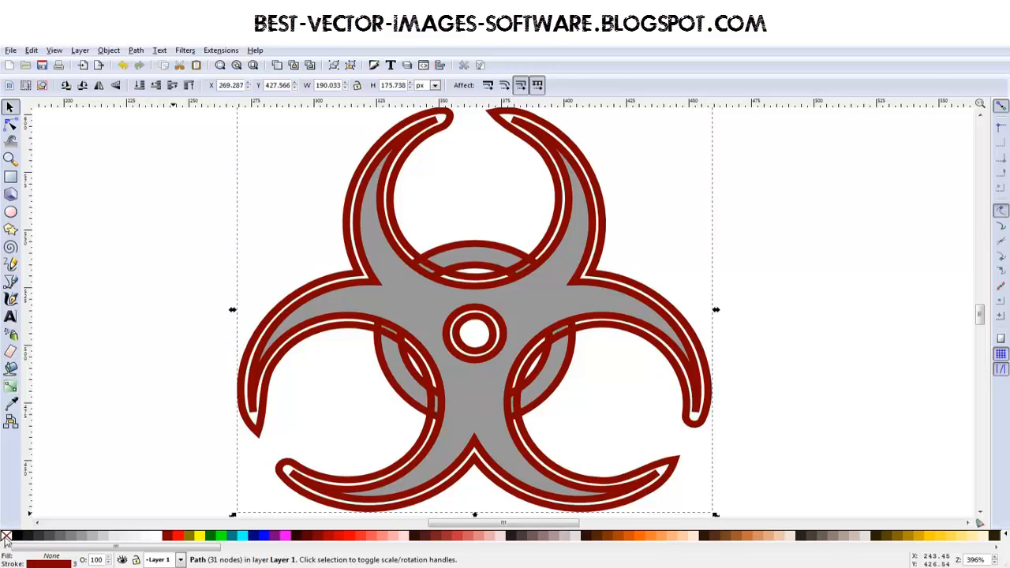
pyautogui.keyDown('shift'); pyautogui.click(11, 538); pyautogui.keyUp('shift')
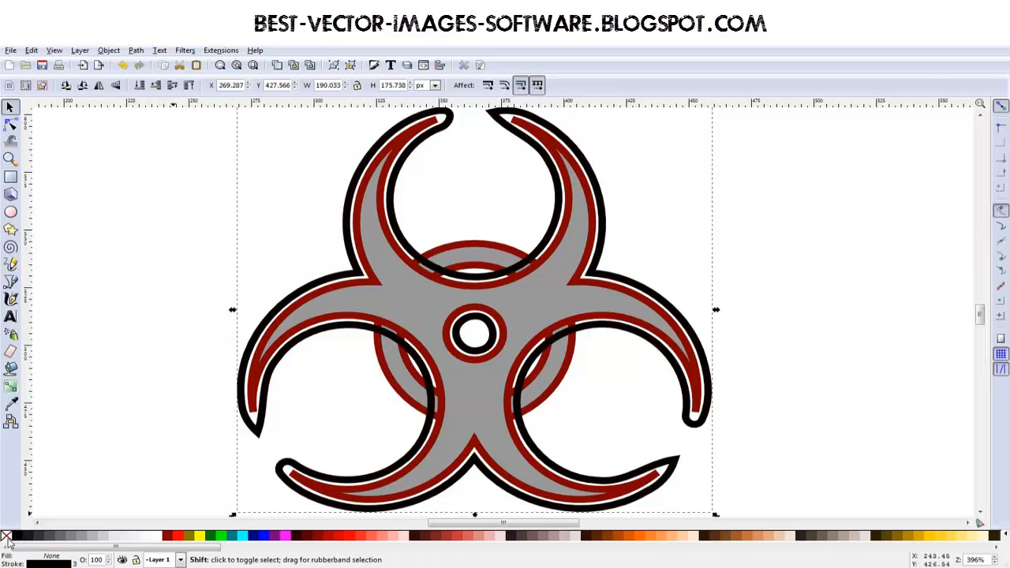
pyautogui.hotkey('ctrl', '(')
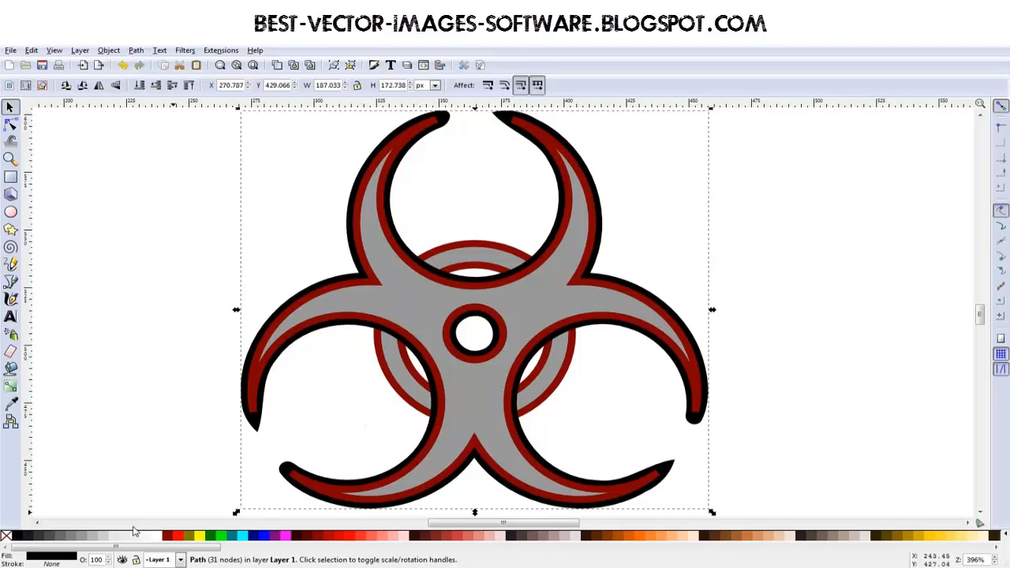
pyautogui.click(136, 50)
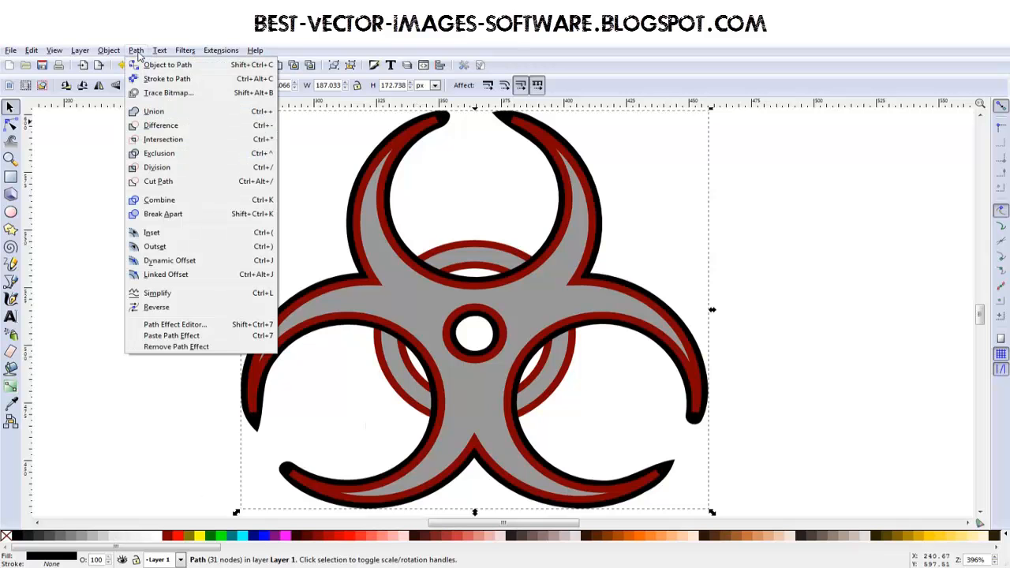
pyautogui.click(169, 247)
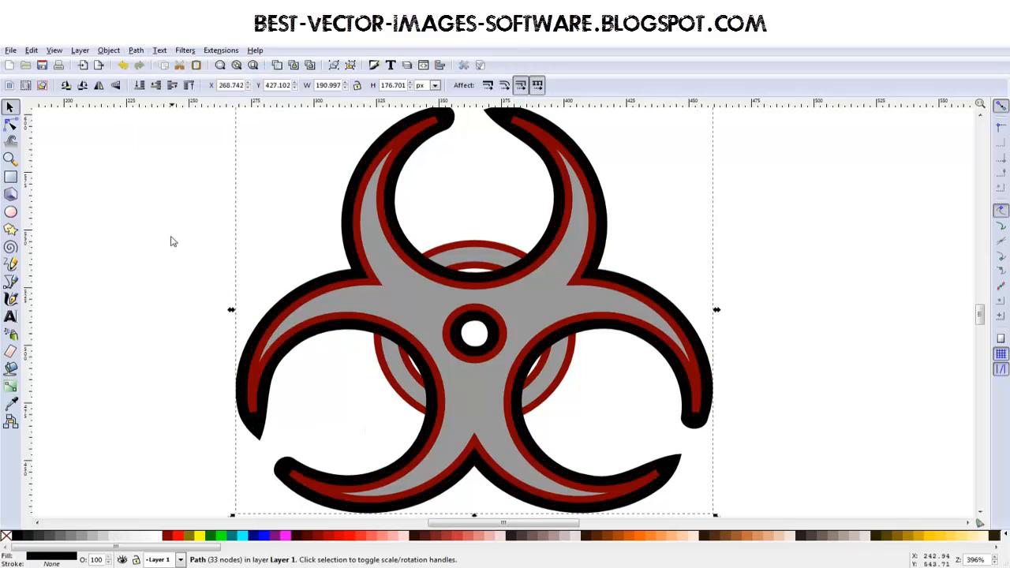
# - Cut the black outset copy out of the grey ring with Difference to leave gaps around the crescents
pyautogui.click(182, 382)
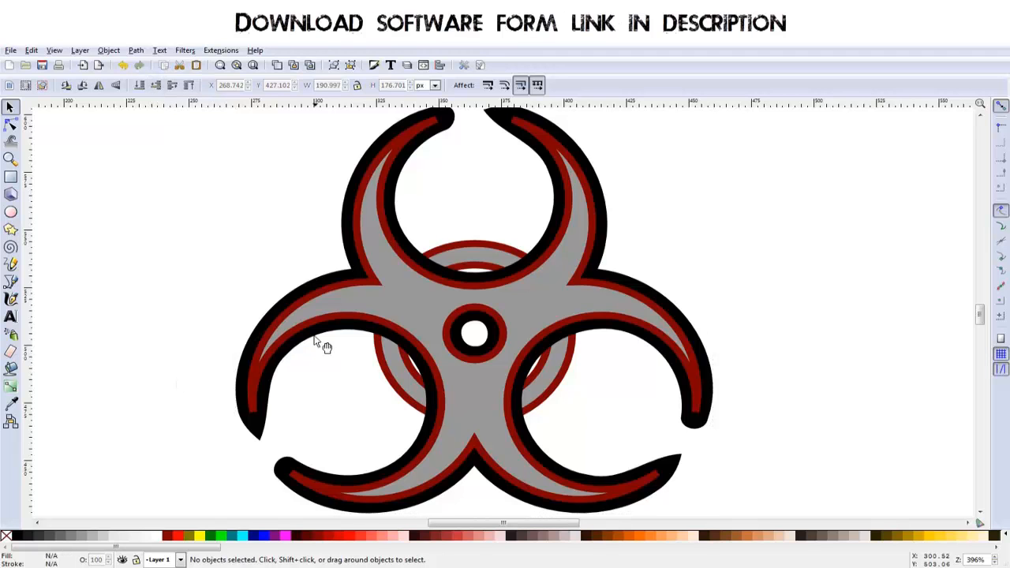
pyautogui.click(264, 436)
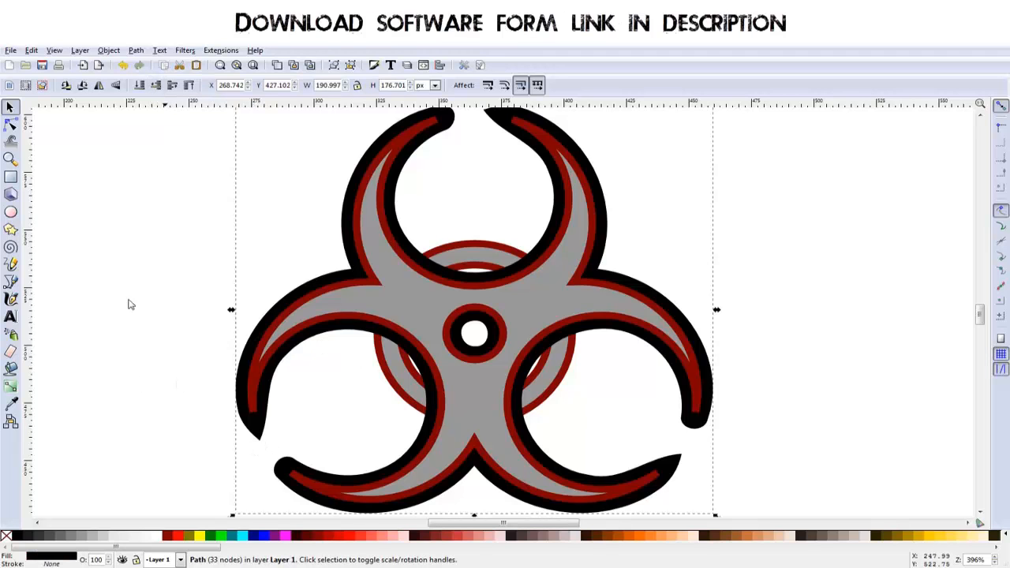
pyautogui.keyDown('shift'); pyautogui.click(391, 368); pyautogui.keyUp('shift')
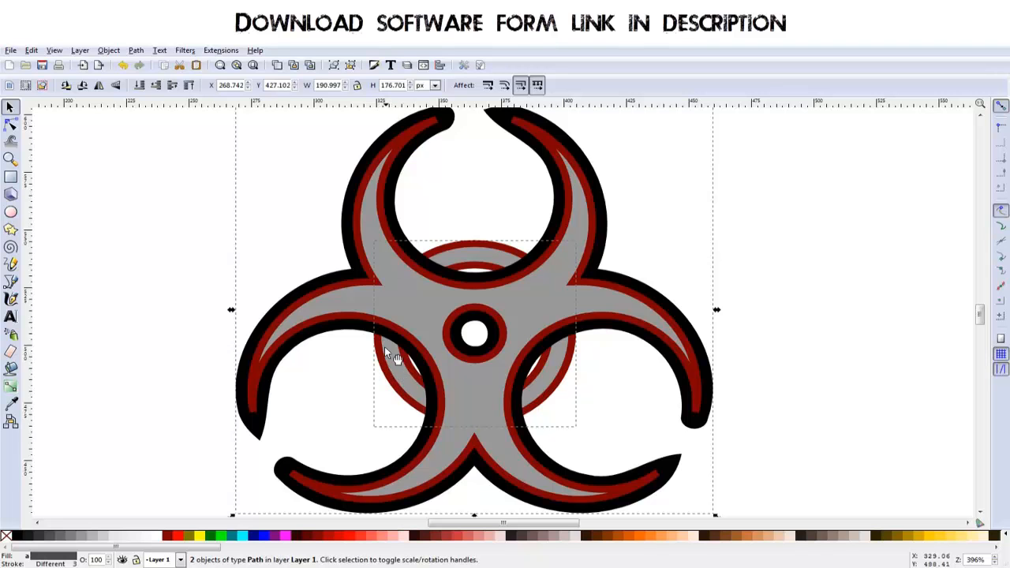
pyautogui.click(136, 50)
pyautogui.click(161, 126)
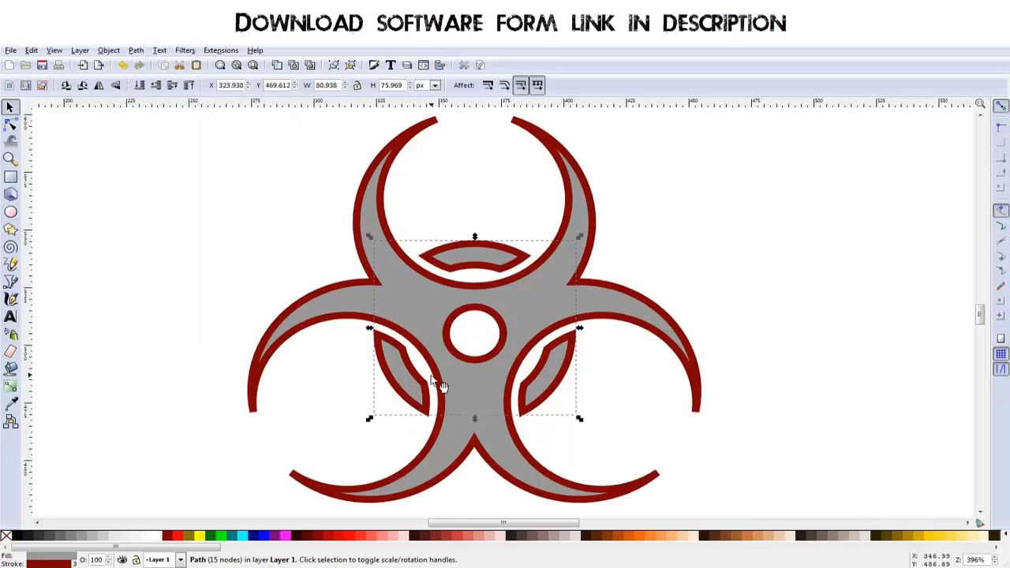
# - Merge the three ring segments and the crescent path into one path with Union
pyautogui.click(663, 217)
pyautogui.click(528, 388)
pyautogui.keyDown('shift'); pyautogui.click(497, 443); pyautogui.keyUp('shift')
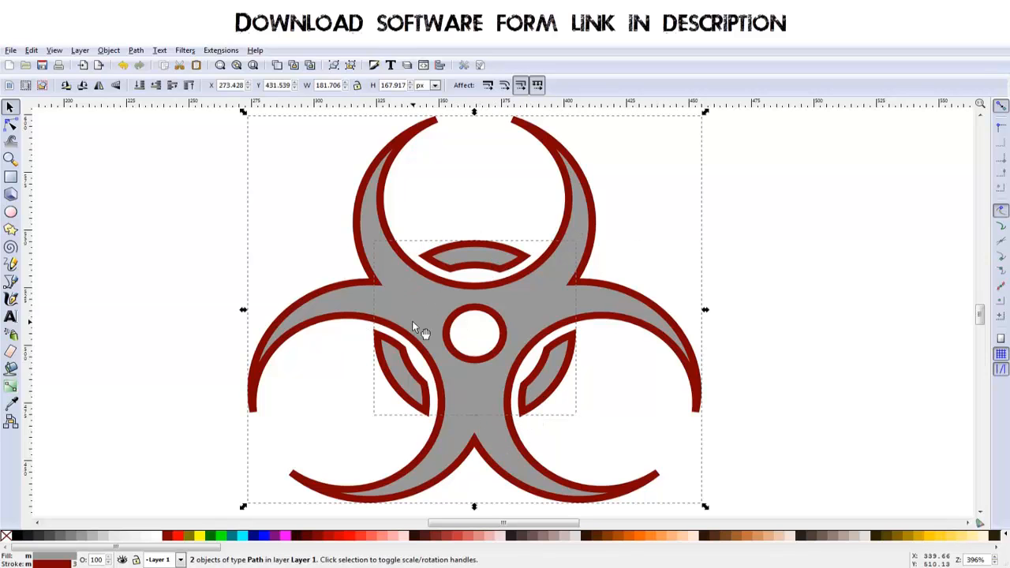
pyautogui.click(118, 51)
pyautogui.click(136, 50)
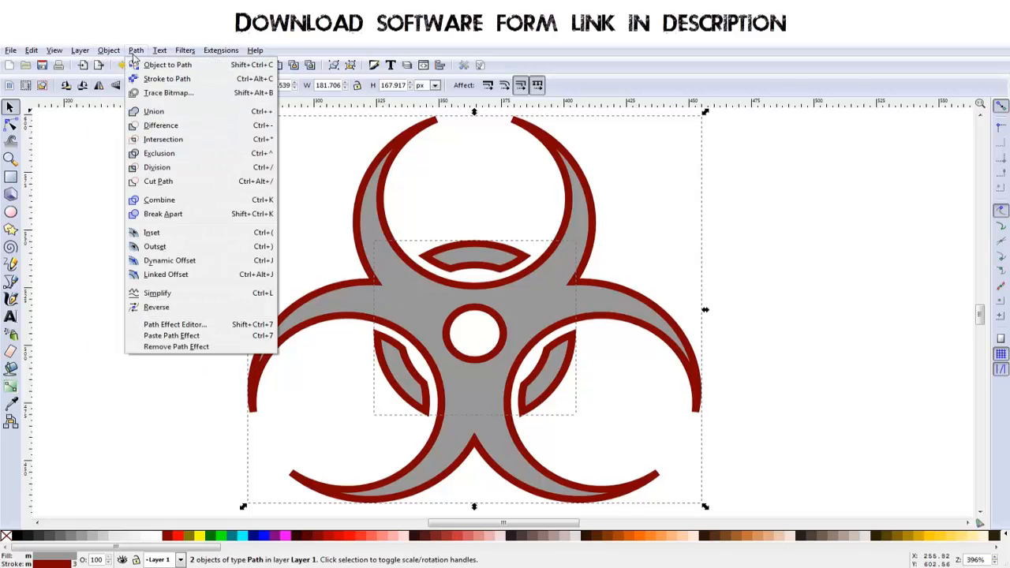
pyautogui.click(157, 115)
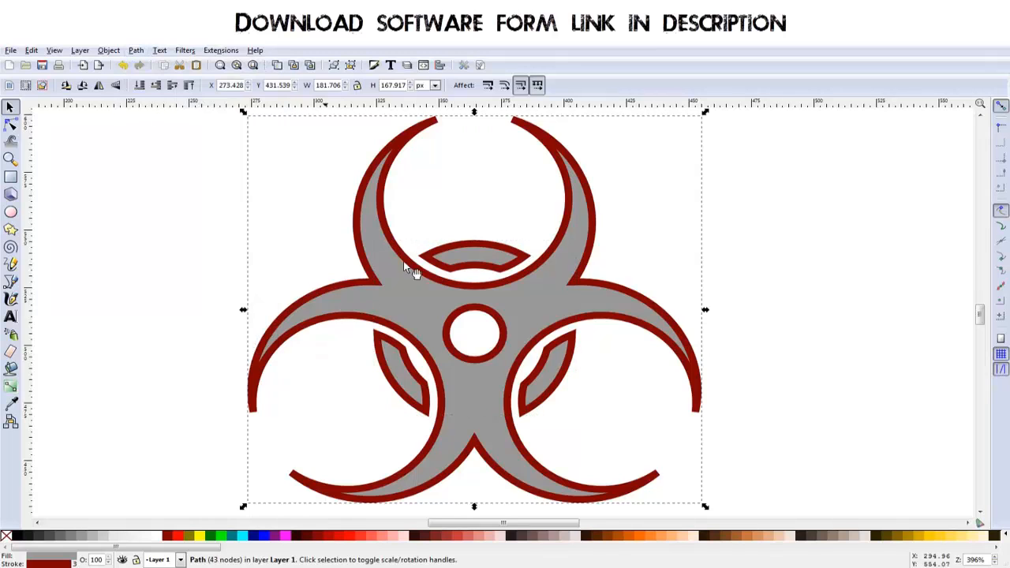
# - Fill the merged biohazard symbol with maroon (#800000) and set its stroke to black
pyautogui.scroll(-1, 623, 312)
pyautogui.moveTo(722, 370); pyautogui.dragTo(631, 377)
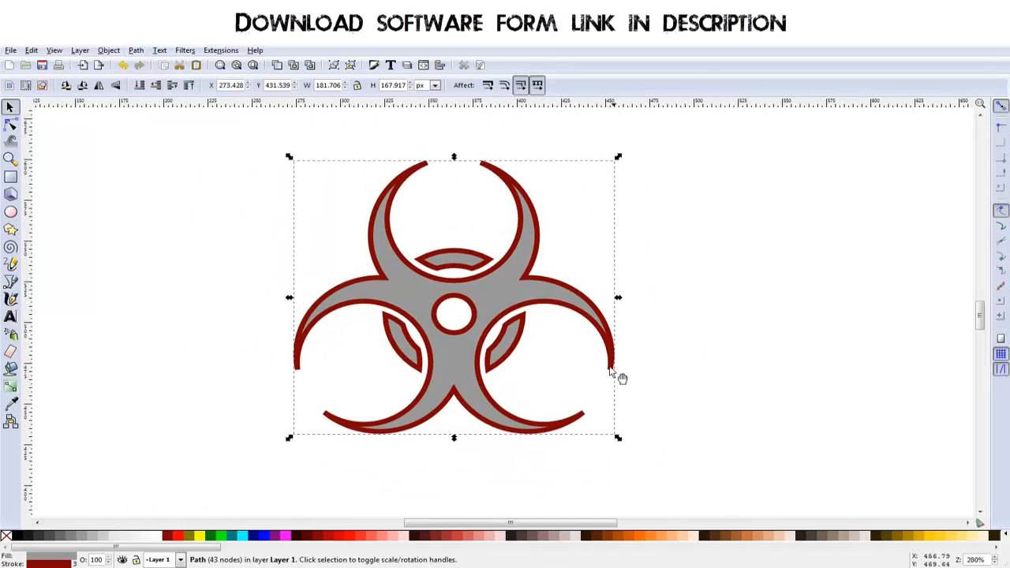
pyautogui.click(564, 351)
pyautogui.click(450, 362)
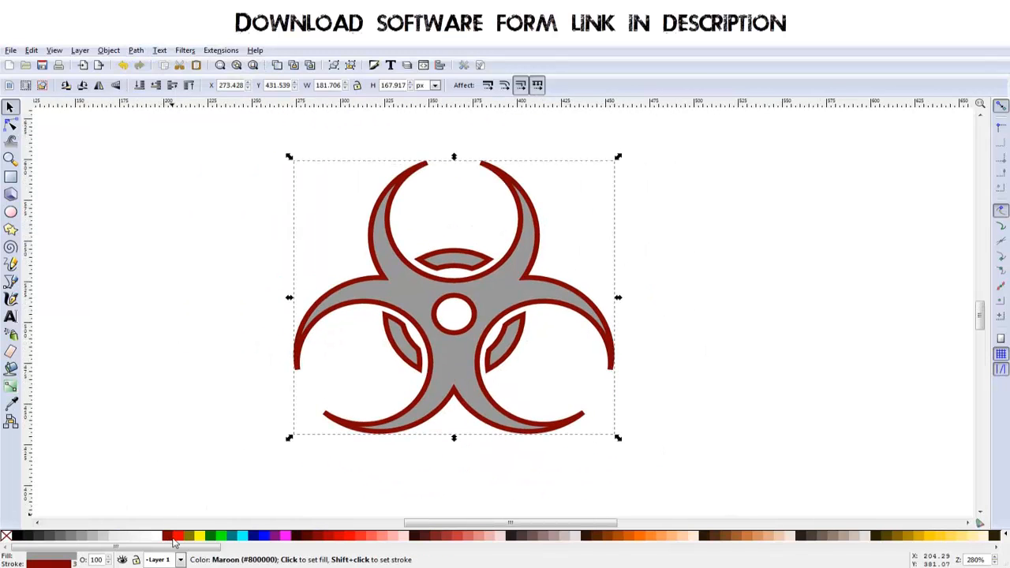
pyautogui.click(176, 539)
pyautogui.click(168, 539)
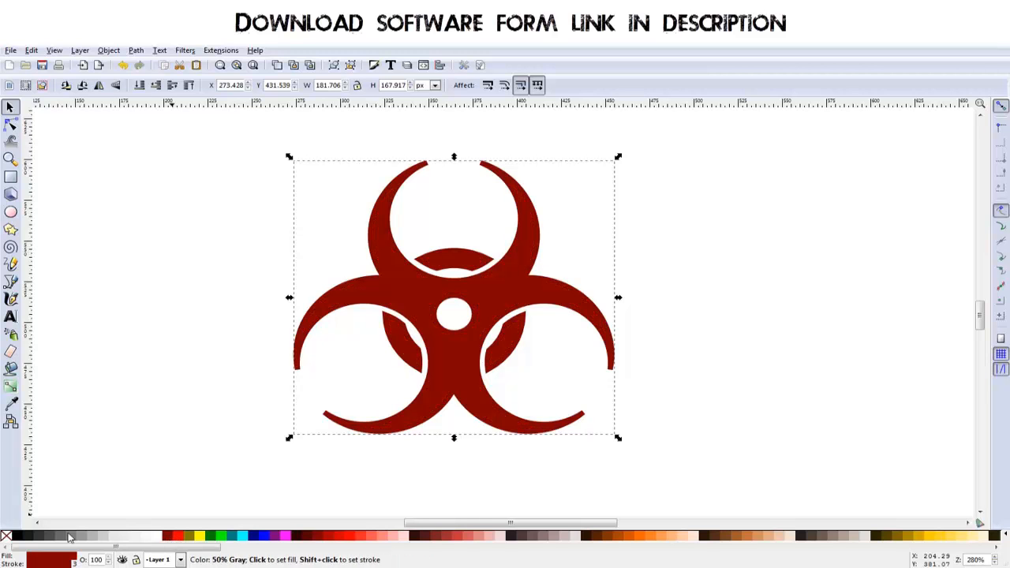
pyautogui.keyDown('shift'); pyautogui.click(21, 538); pyautogui.keyUp('shift')
pyautogui.moveTo(628, 396); pyautogui.dragTo(577, 409)
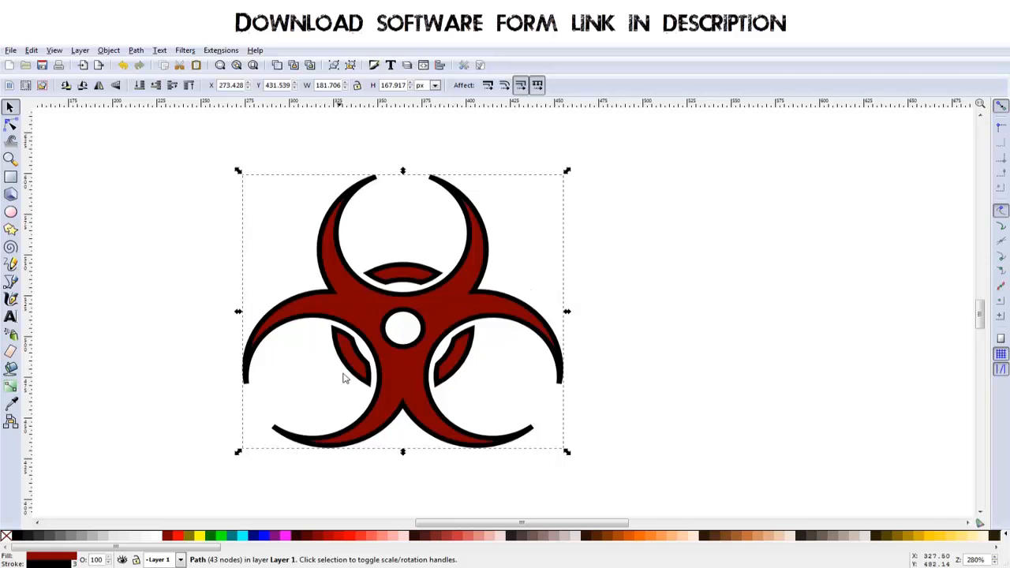
pyautogui.moveTo(641, 345); pyautogui.dragTo(630, 346)
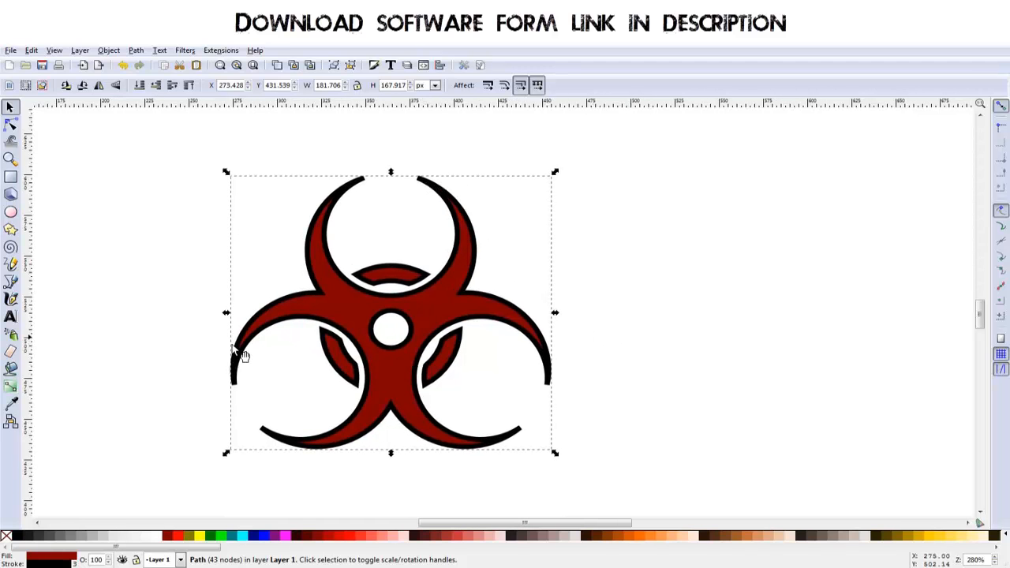
pyautogui.moveTo(600, 384); pyautogui.dragTo(539, 378)
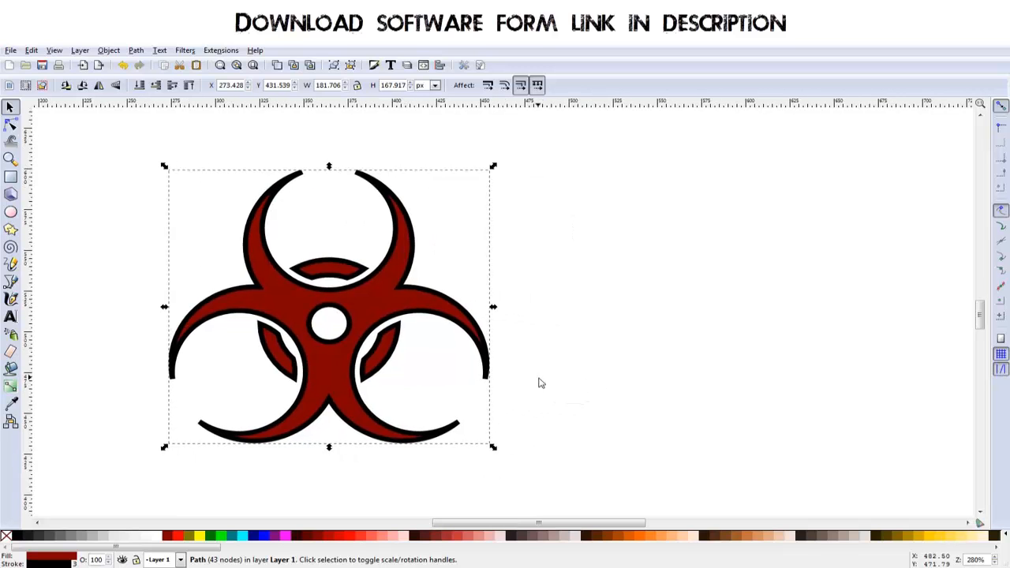